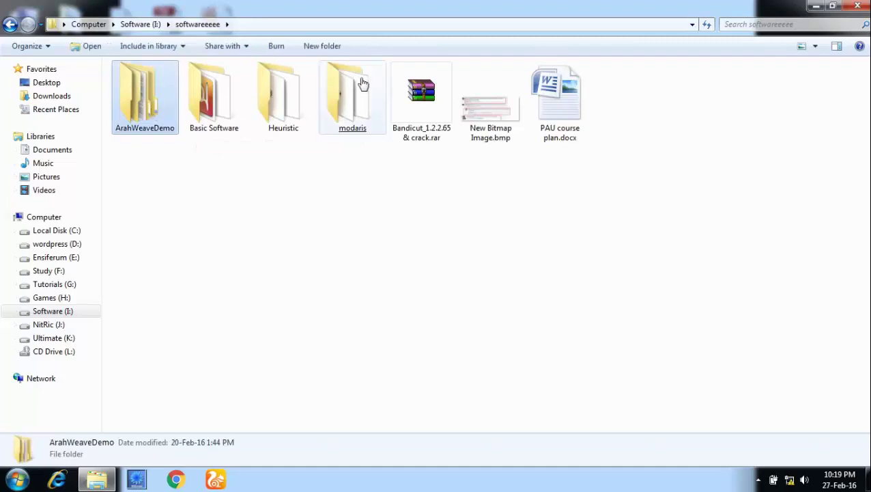
Open the modaris folder and select the ModarisV6R1c3.exe installer file.
double_click(360, 84)
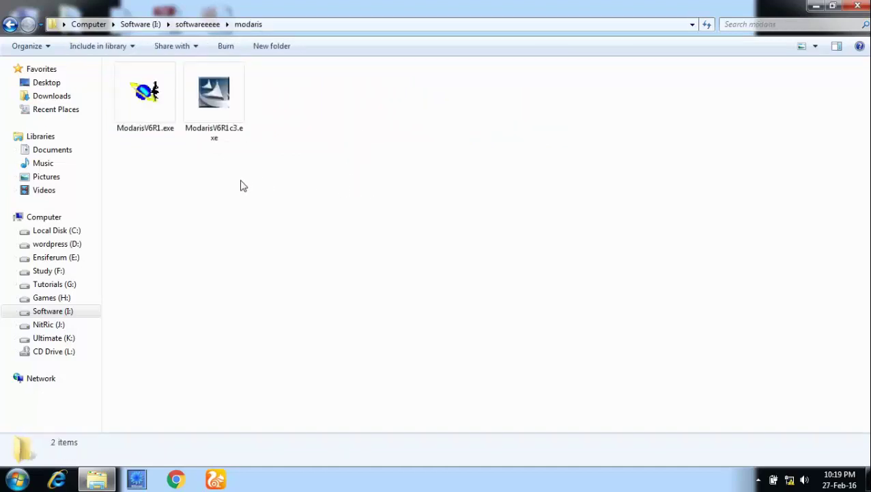
click(236, 129)
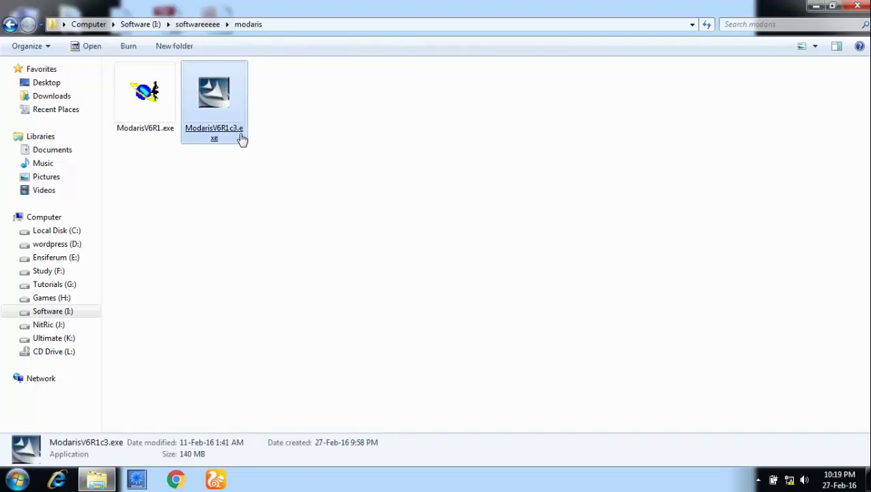
right_click(241, 138)
click(271, 366)
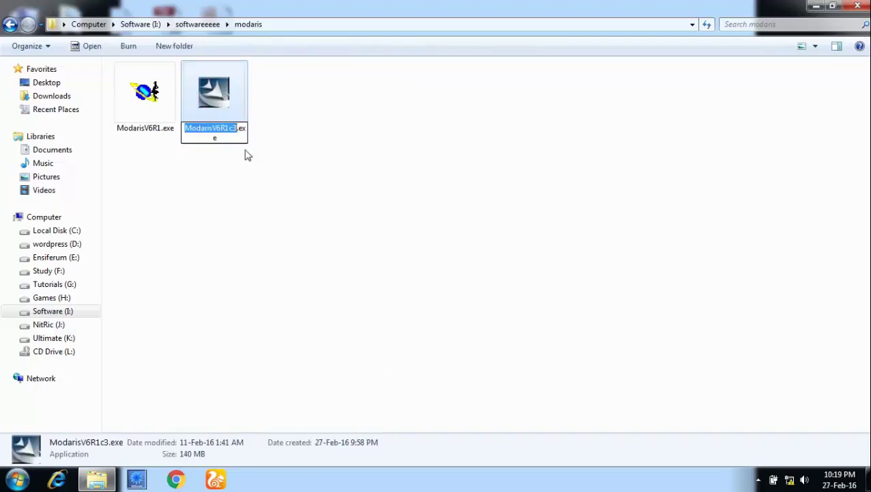
click(244, 135)
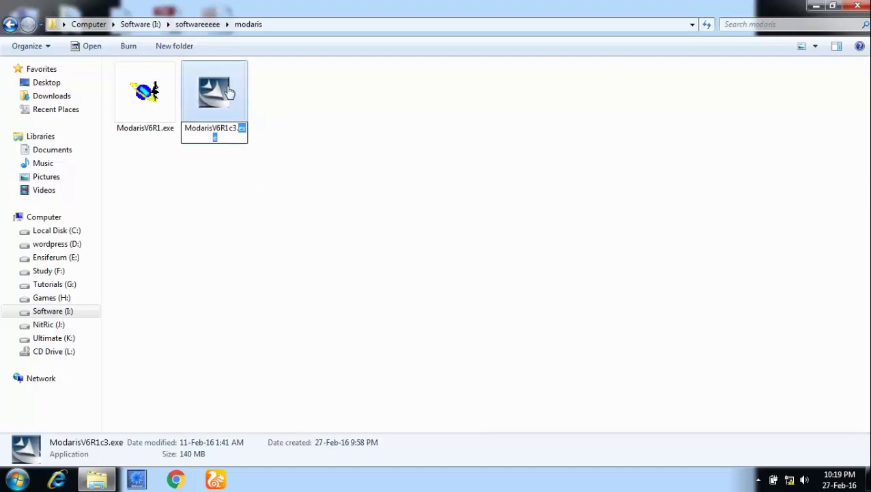
key(Return)
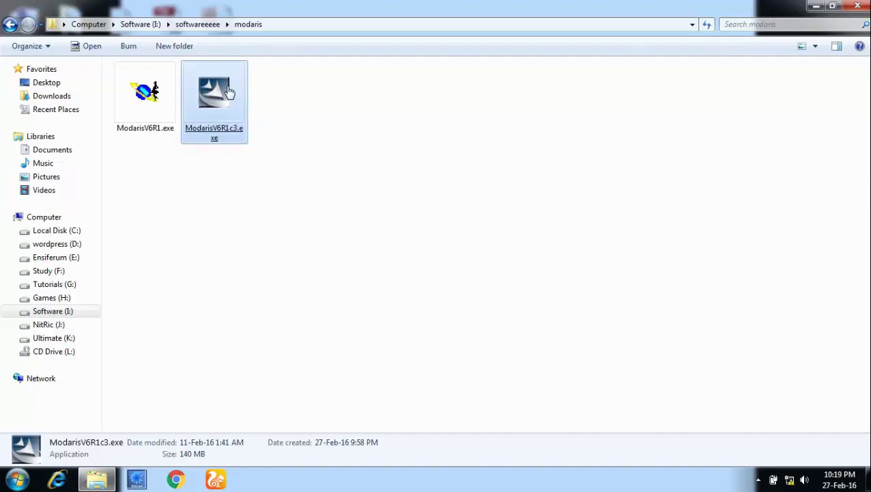
Run the ModarisV6R1c3.exe installer and move its preparation window aside from the folder's files.
double_click(229, 91)
click(488, 345)
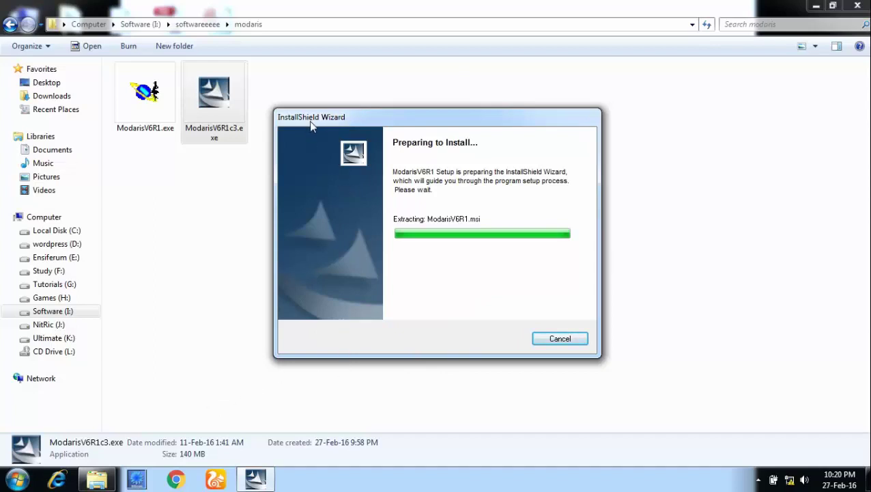
drag(309, 120, 357, 107)
drag(573, 107, 670, 99)
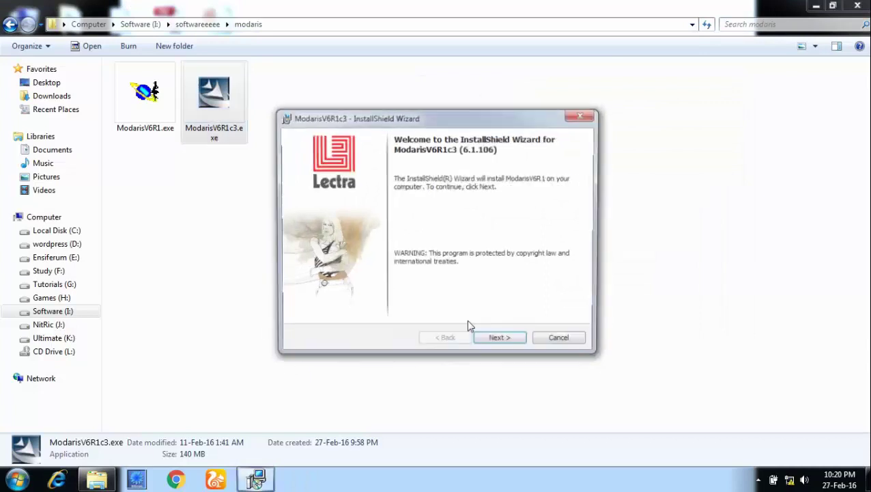
Proceed past the installer's welcome page and accept the terms in the license agreement.
click(495, 341)
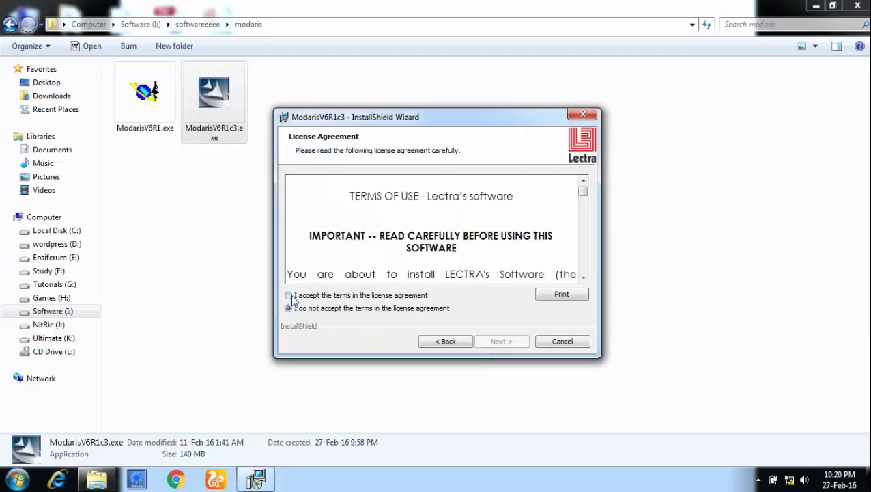
click(289, 296)
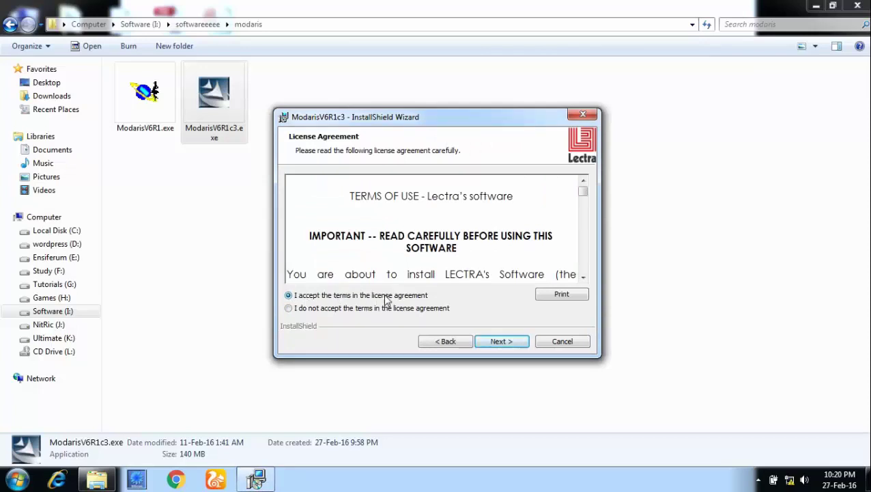
click(504, 341)
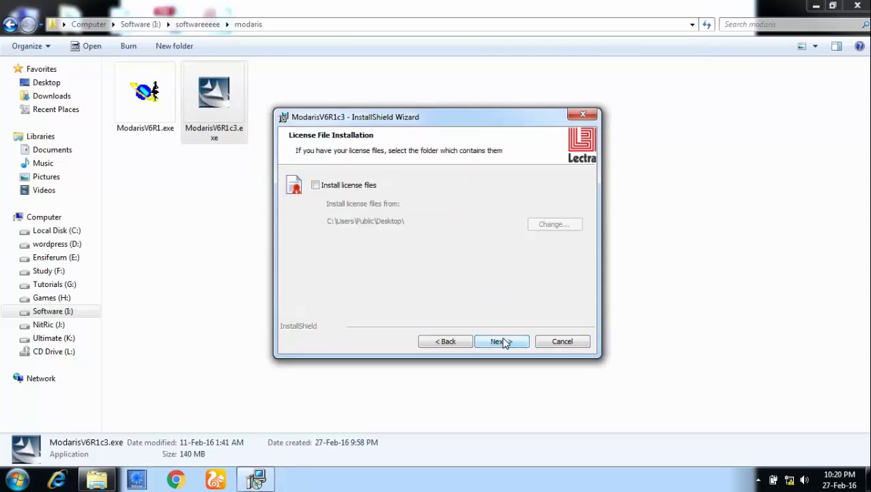
Start installing ModarisV6R1 with the Typical setup type, without installing license files.
click(504, 342)
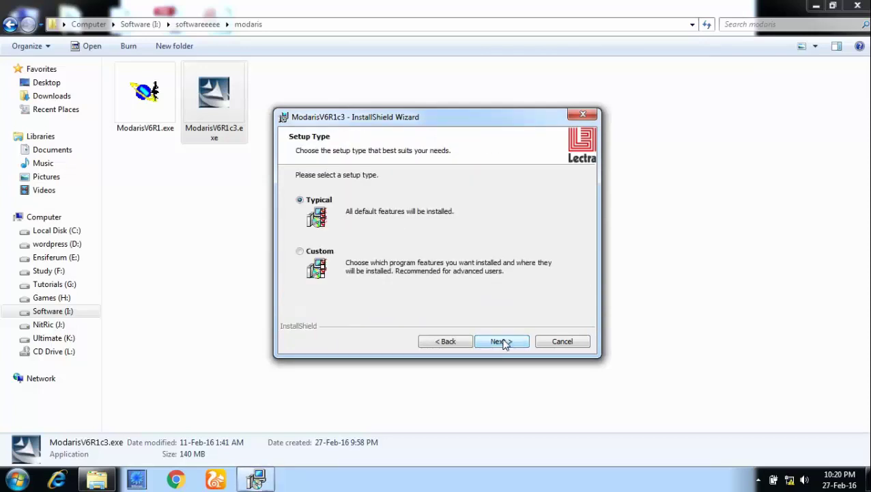
click(505, 342)
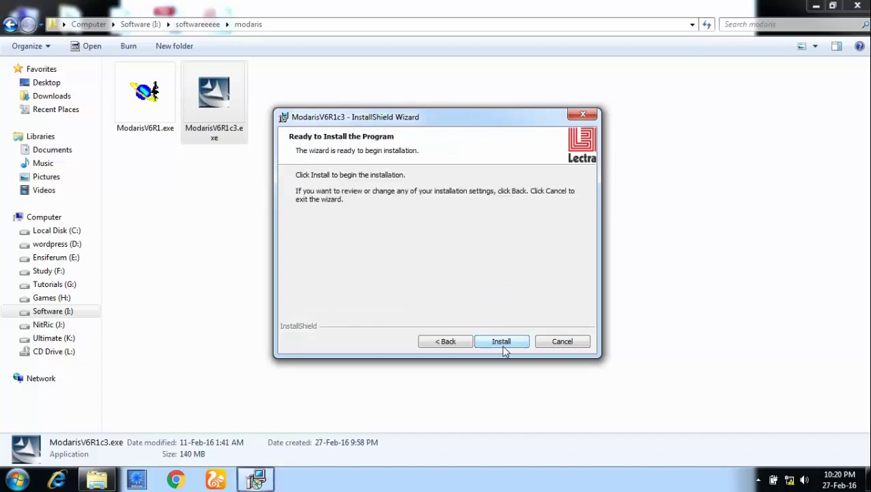
click(504, 342)
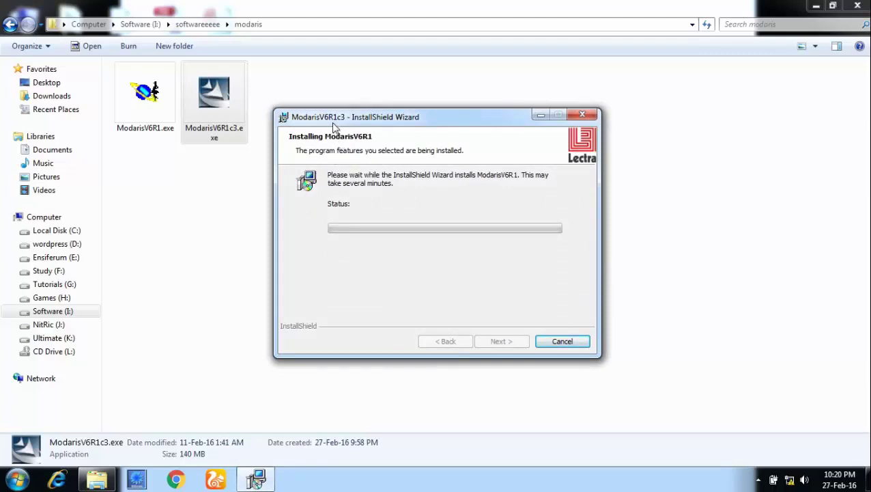
Let the ModarisV6R1c3 installation complete with its window moved aside, and finish the wizard.
drag(333, 126, 380, 113)
drag(554, 111, 594, 108)
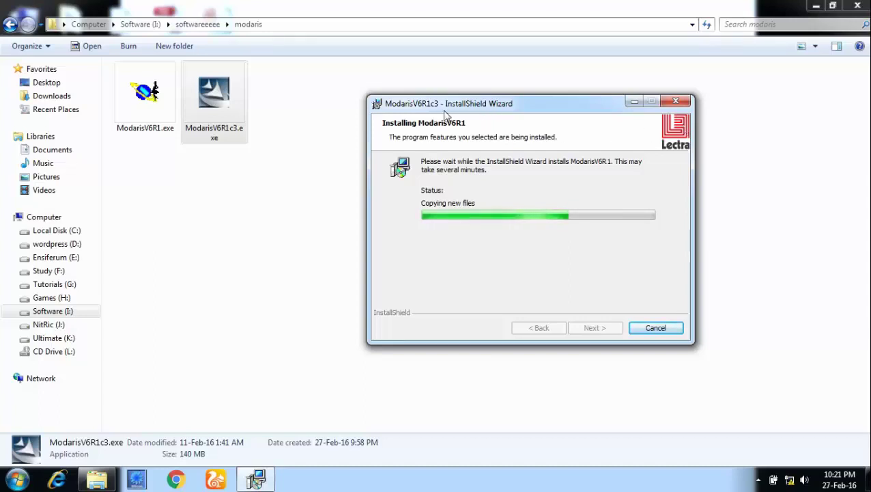
drag(454, 108, 493, 98)
drag(615, 100, 641, 92)
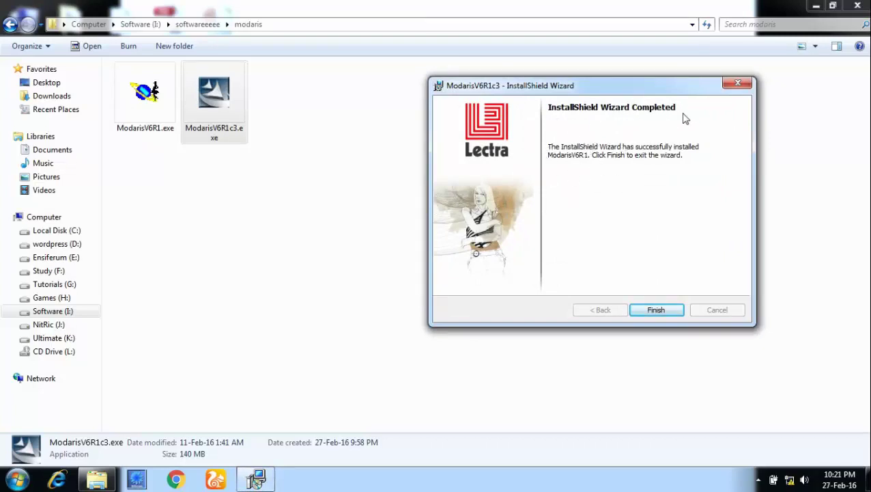
click(666, 314)
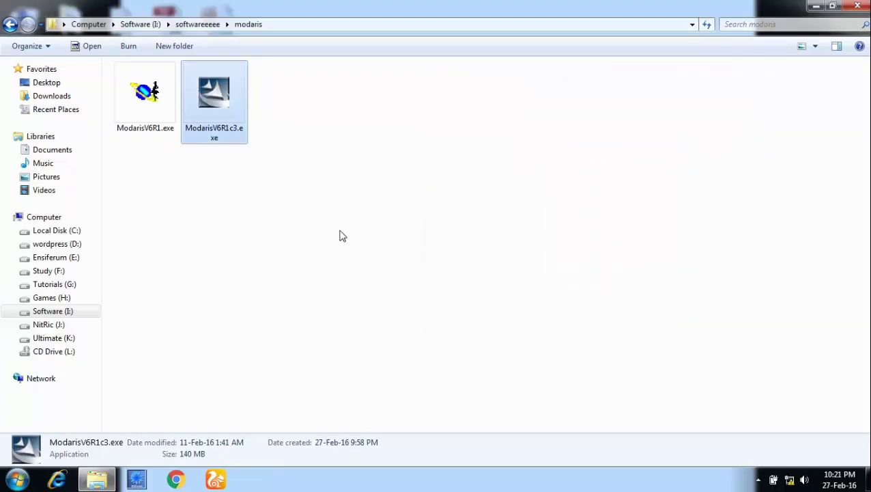
Launch ModarisV6R1.exe from the refreshed modaris folder and allow it through Windows Firewall on public networks.
right_click(613, 132)
click(694, 177)
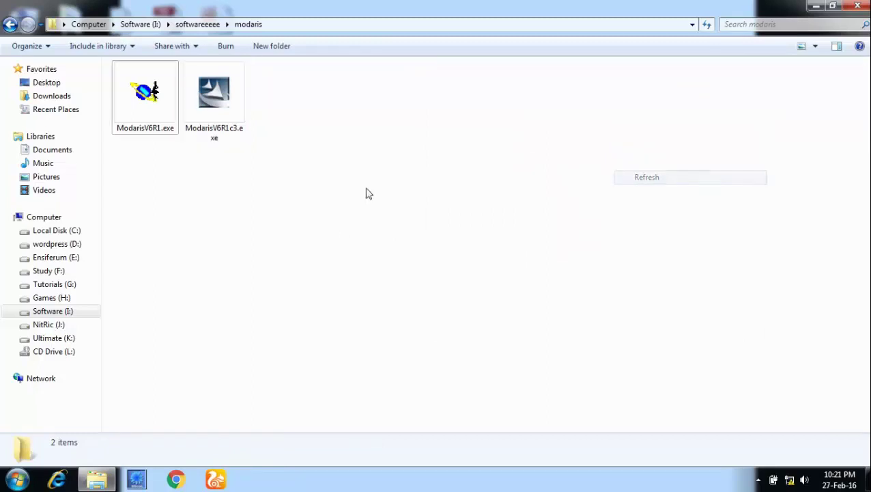
click(148, 124)
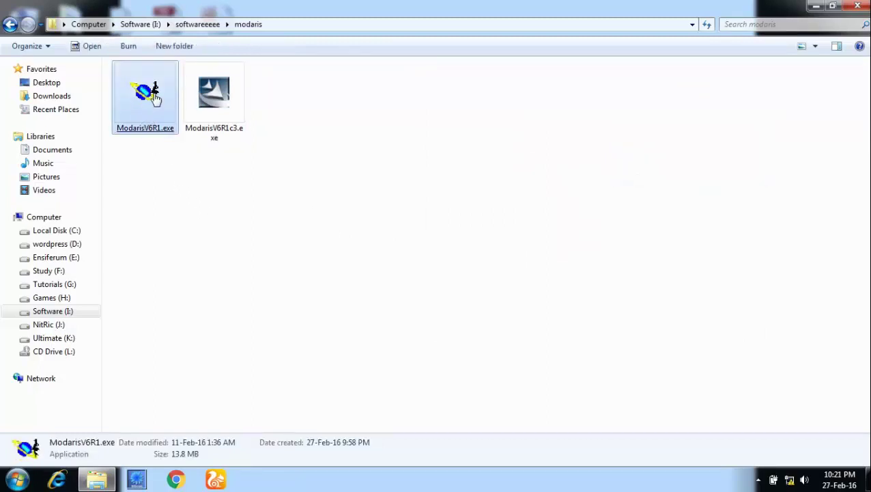
double_click(155, 99)
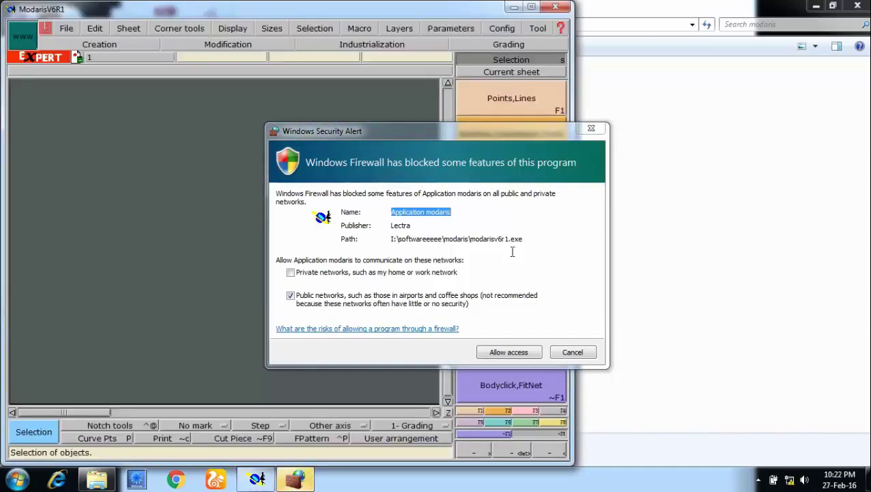
click(514, 355)
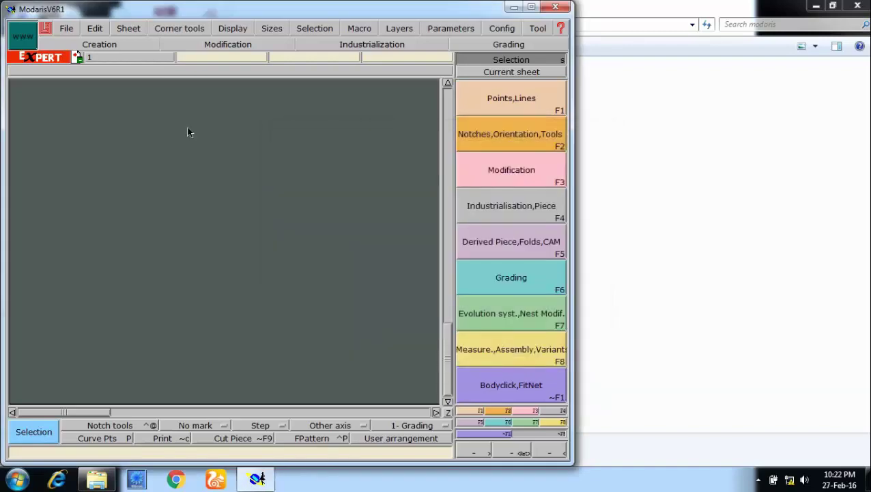
drag(135, 19, 402, 19)
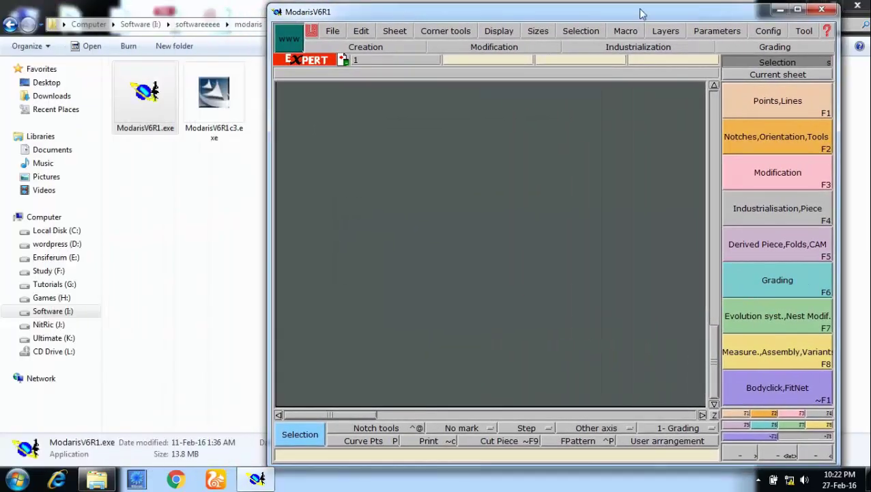
drag(641, 14, 628, 16)
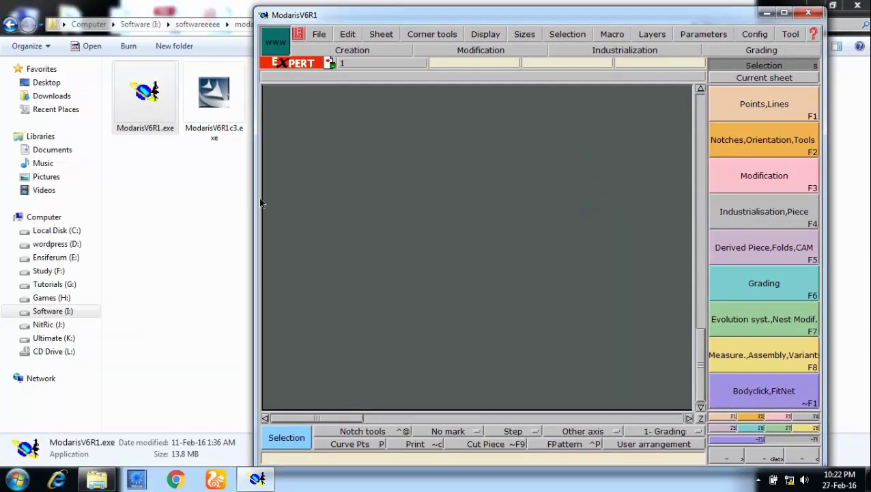
Pin ModarisV6R1.exe from the modaris folder to the taskbar.
click(194, 193)
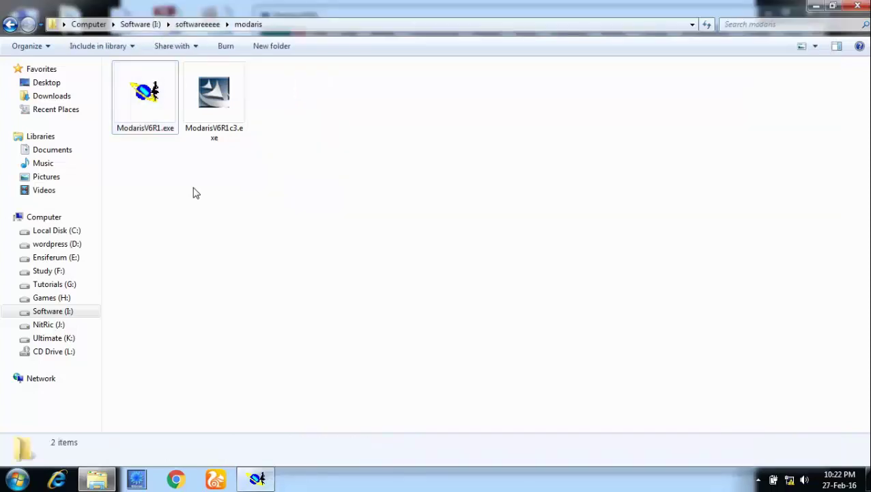
click(158, 122)
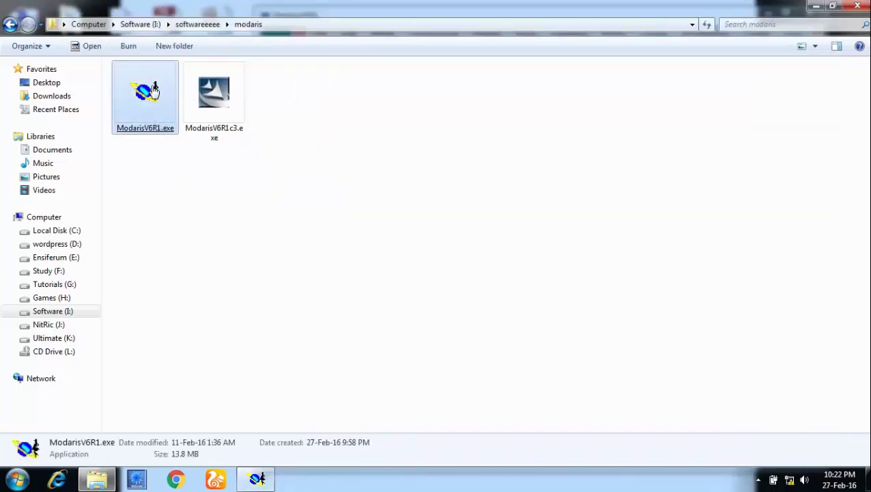
right_click(154, 89)
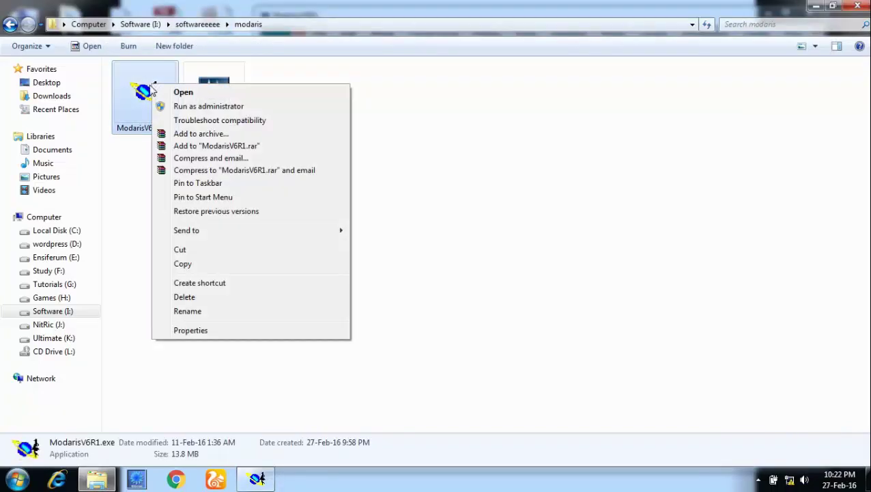
click(214, 185)
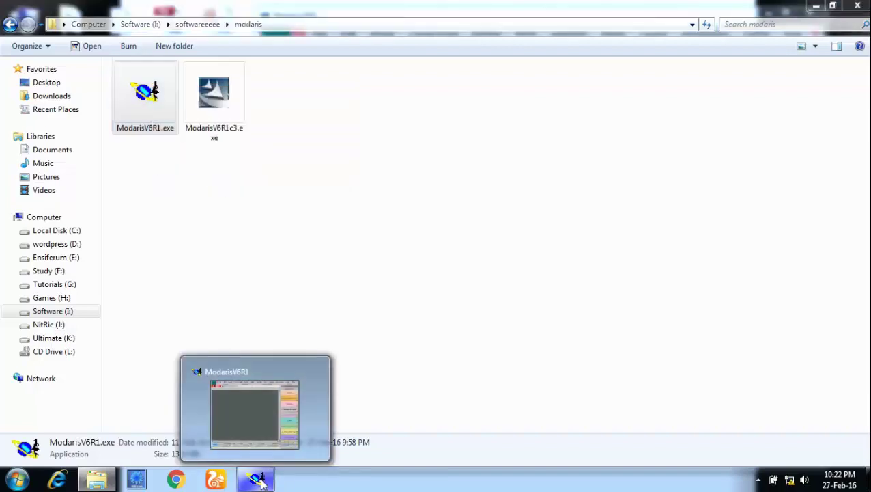
Bring the running ModarisV6R1 window forward and quit the program, confirming the exit.
right_click(262, 483)
click(257, 480)
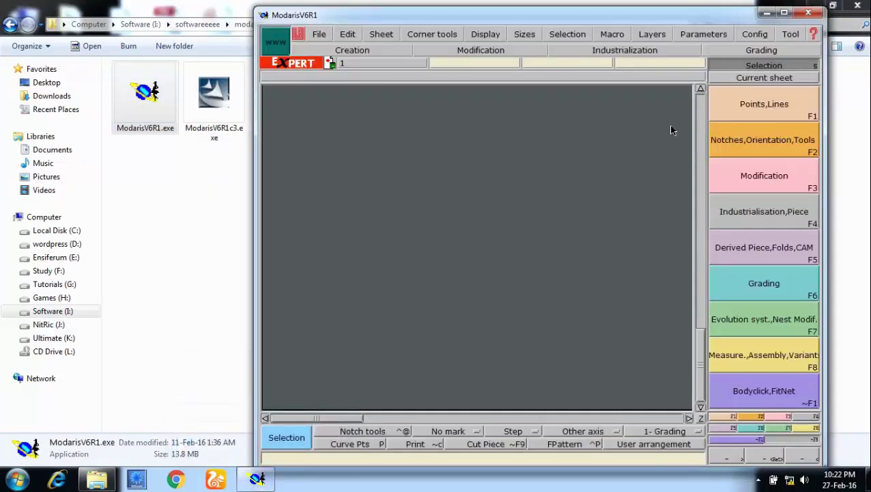
click(808, 13)
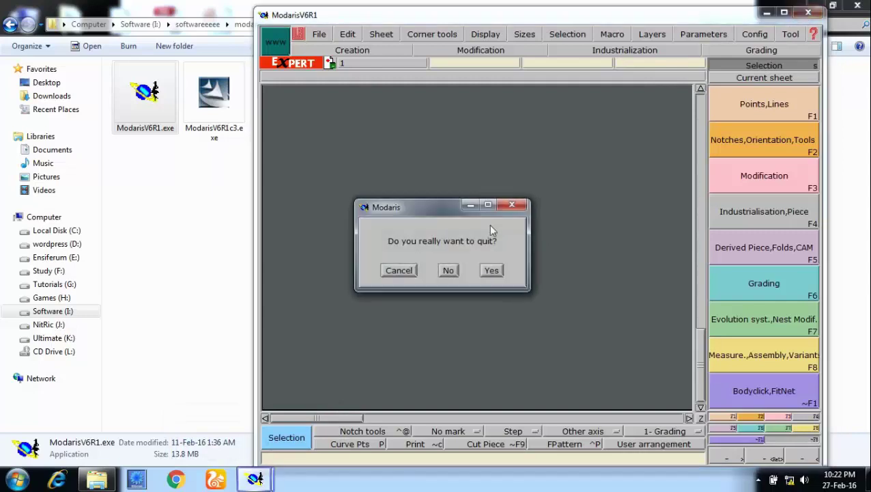
click(490, 270)
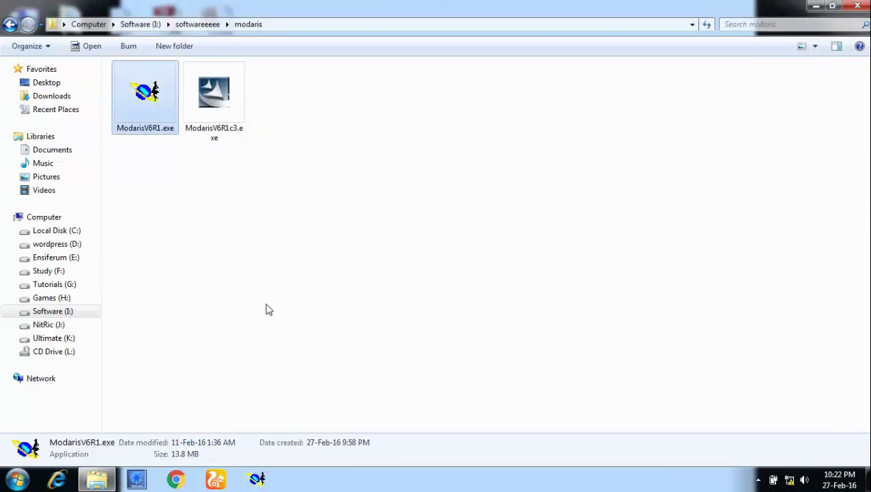
click(267, 309)
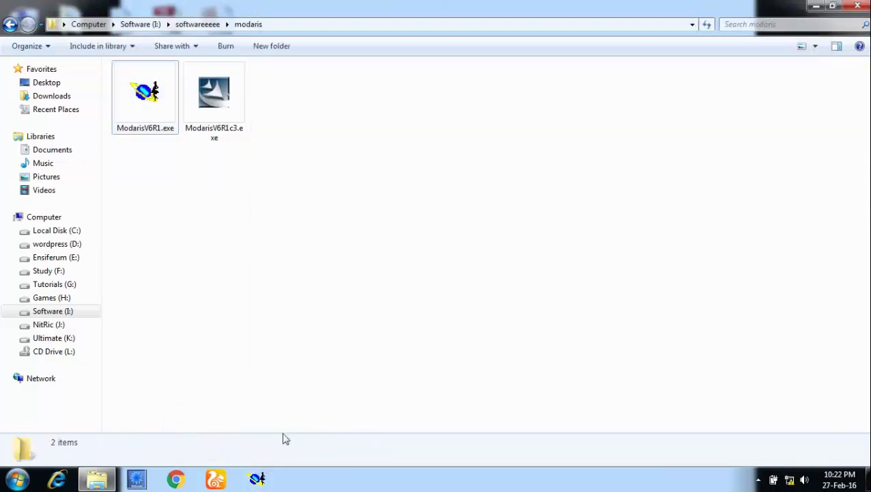
Test the pinned Modaris shortcut by launching the program from it, and quit again.
click(256, 480)
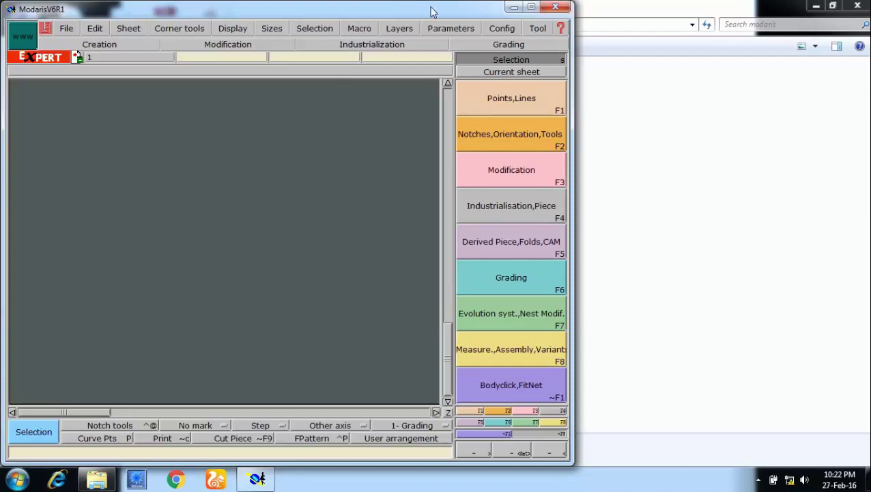
drag(431, 11, 631, 12)
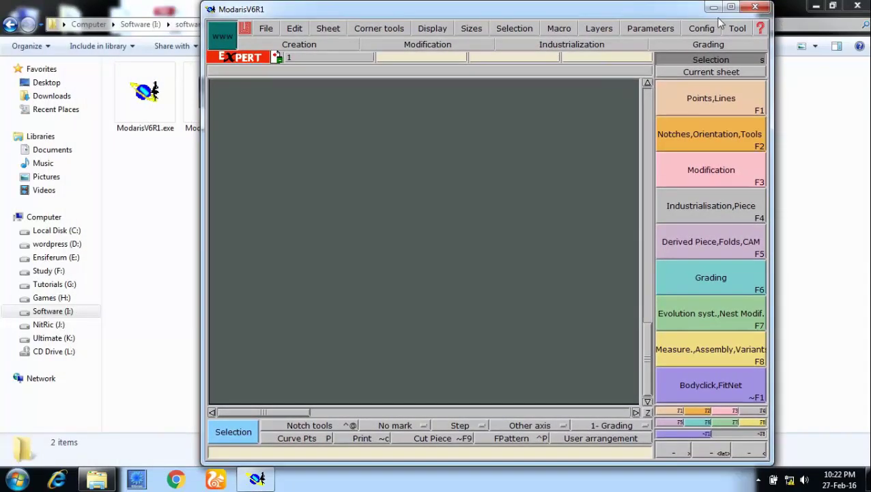
click(755, 8)
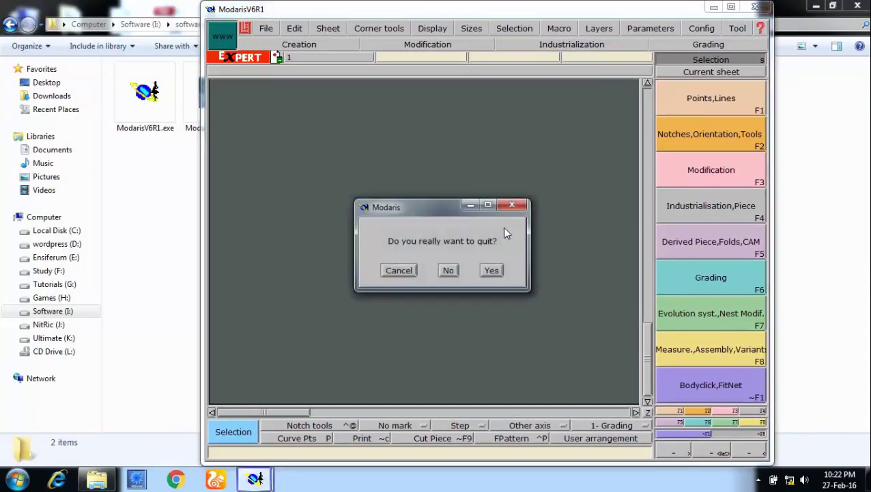
click(489, 271)
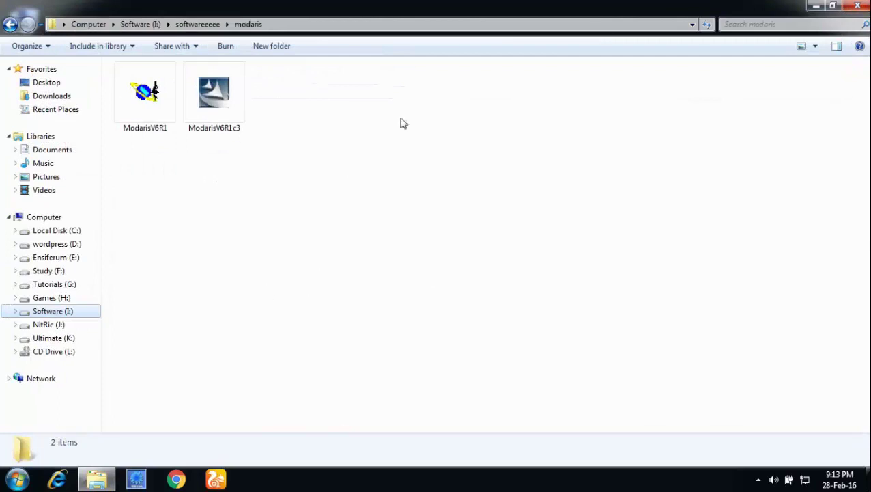
Minimize the folder window, try launching ModarisV6R1 from its desktop shortcut, and move that shortcut to the Recycle Bin.
click(817, 6)
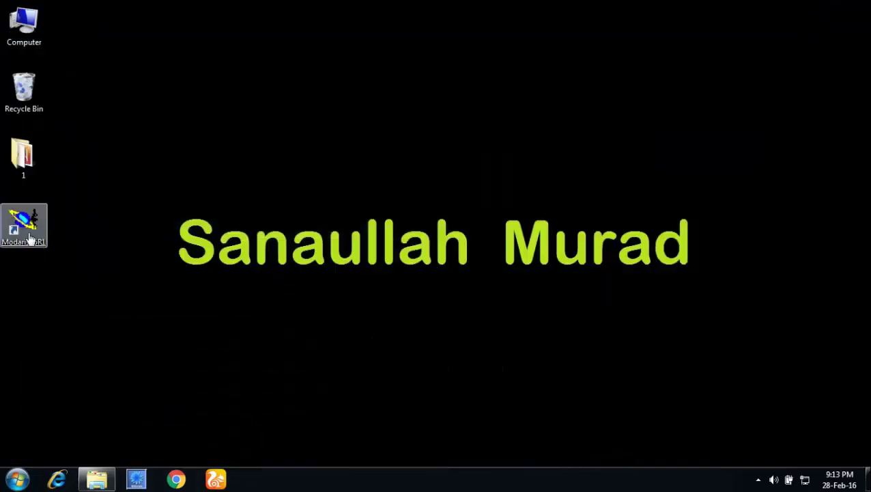
drag(23, 226, 400, 90)
double_click(405, 89)
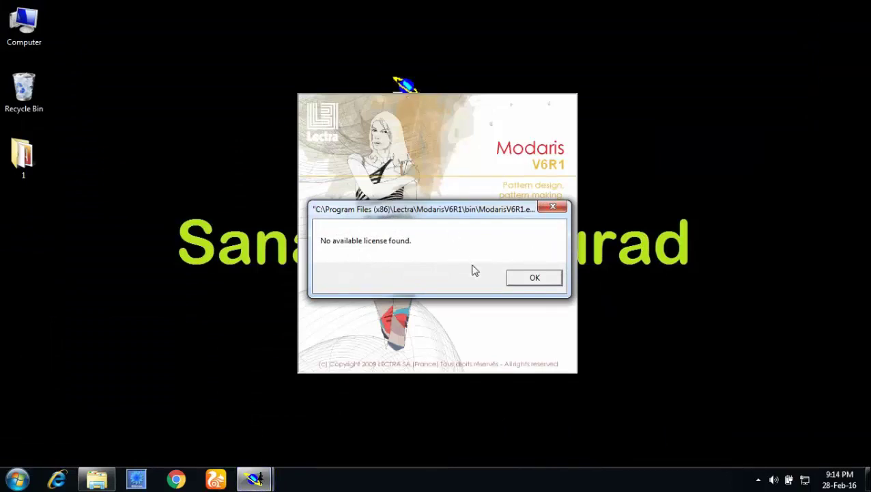
click(533, 278)
drag(412, 99, 27, 92)
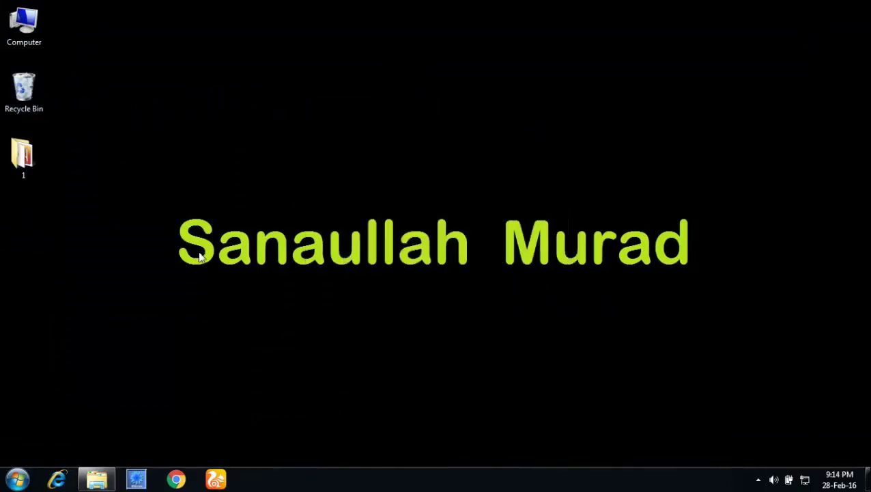
Return to the modaris folder and pin the ModarisV6R1 application to the taskbar.
click(97, 479)
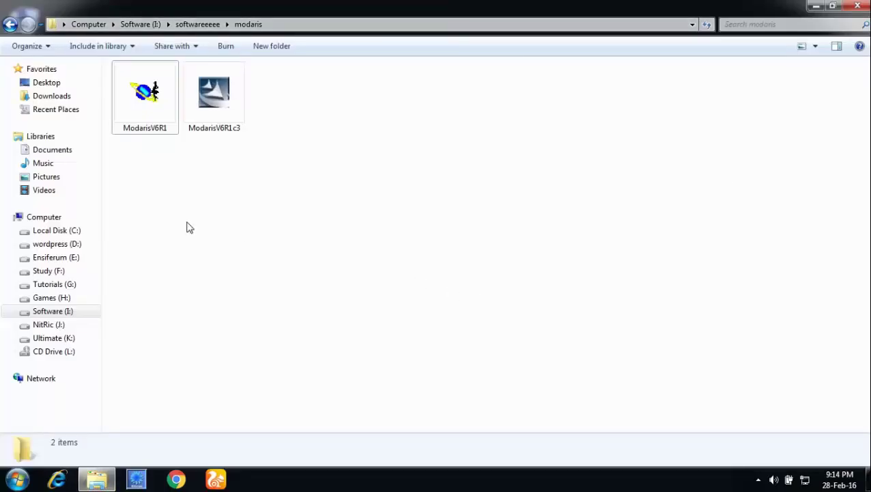
click(146, 97)
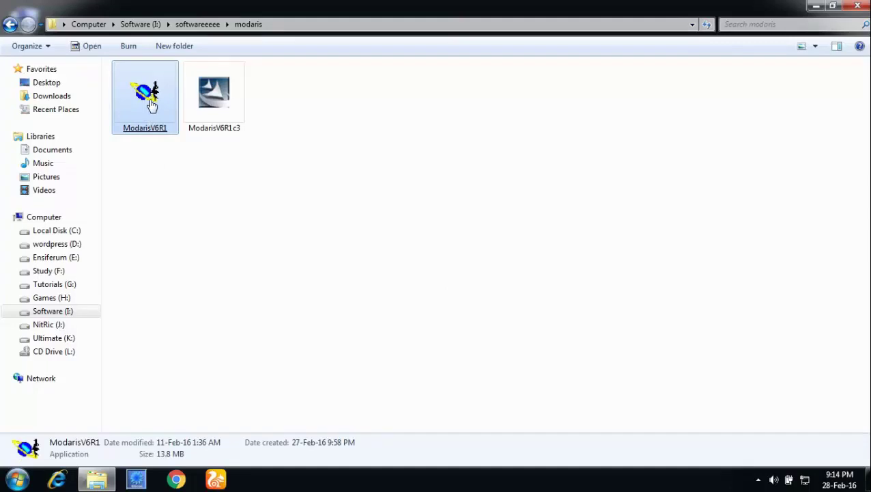
right_click(152, 103)
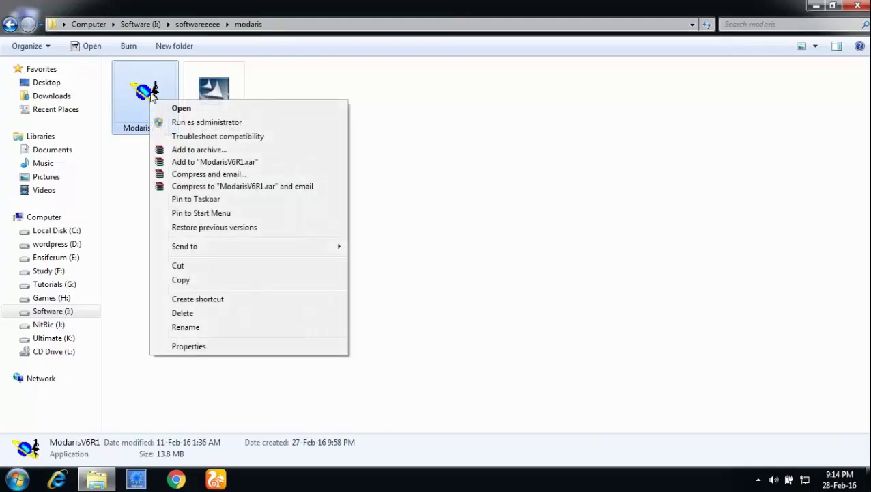
click(222, 200)
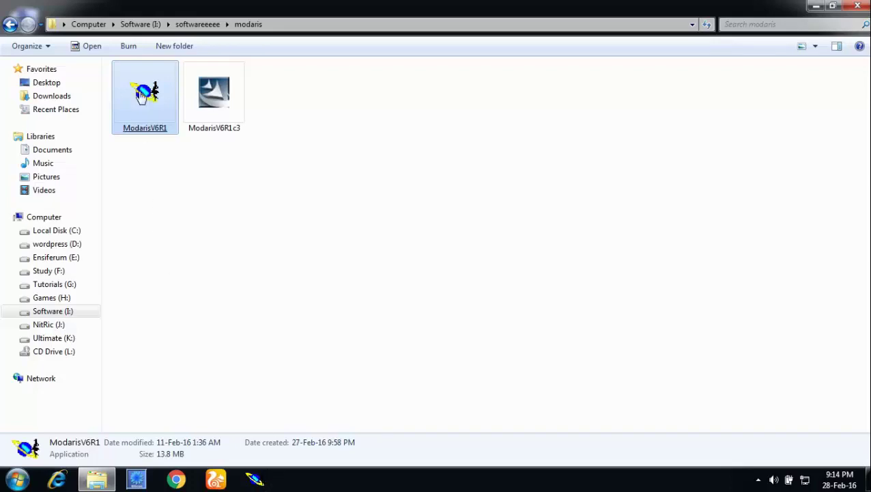
Launch ModarisV6R1 from its pinned shortcut and maximize the program window.
click(253, 481)
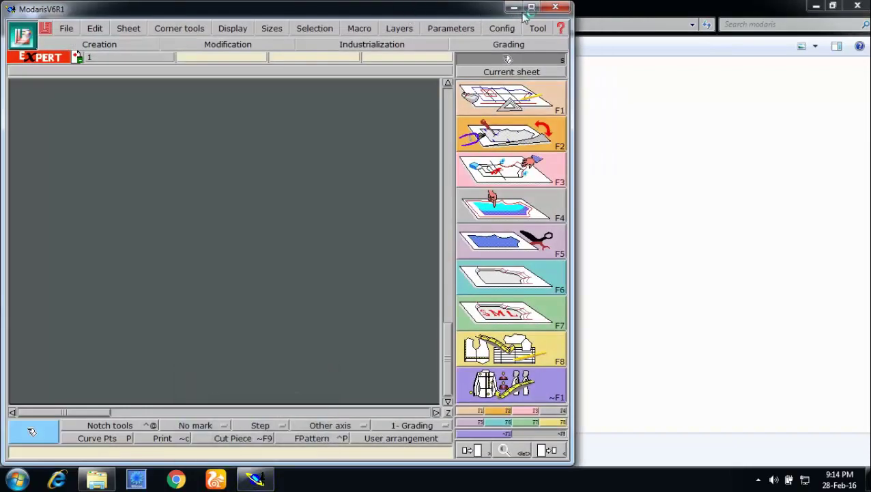
click(533, 8)
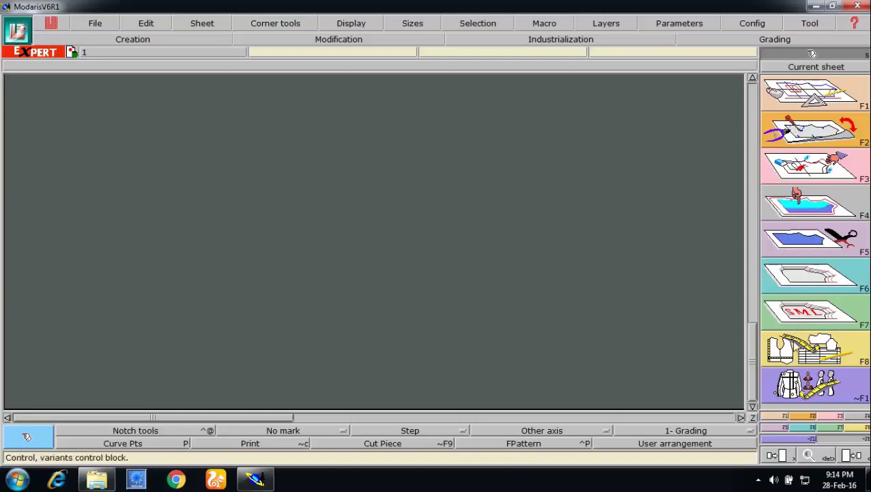
Switch the function blocks from icons to text labels and browse several blocks, ending on the notches, orientation and tools block F2.
click(760, 22)
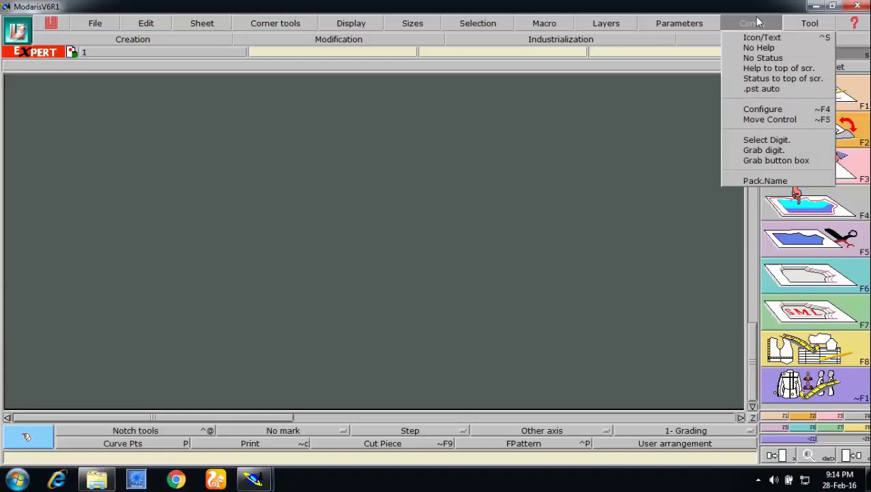
click(783, 41)
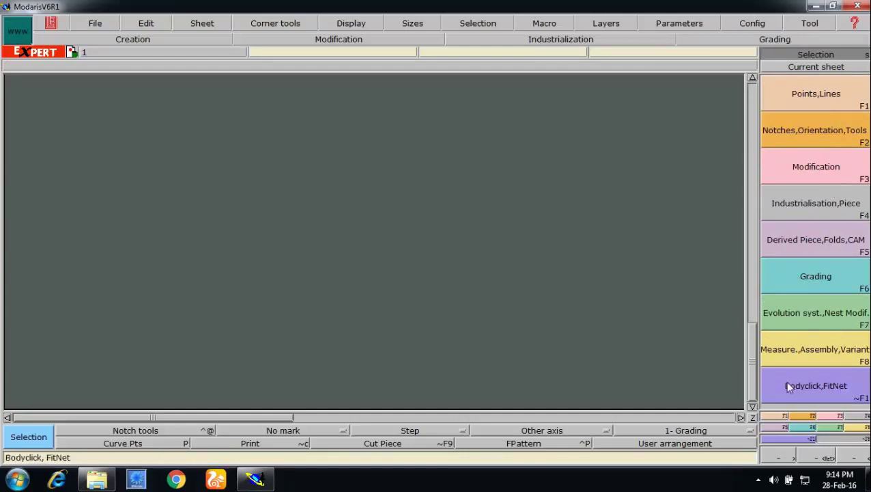
click(835, 415)
click(813, 427)
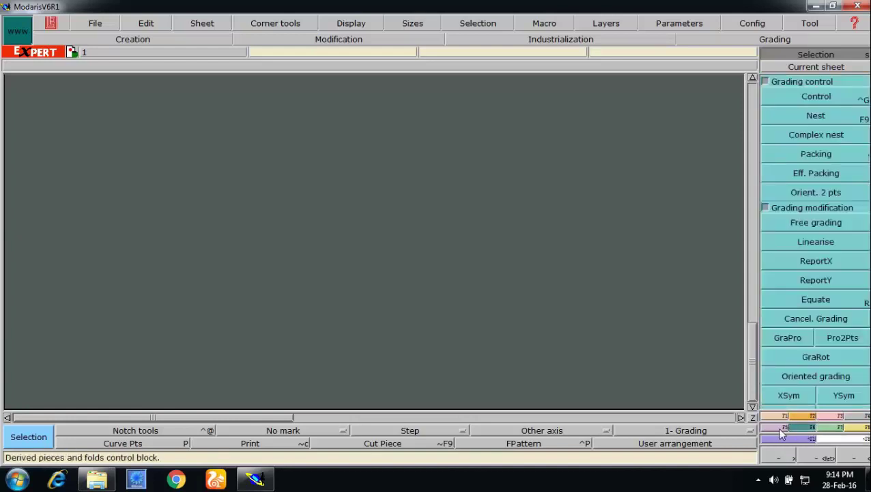
click(786, 427)
click(800, 416)
click(801, 418)
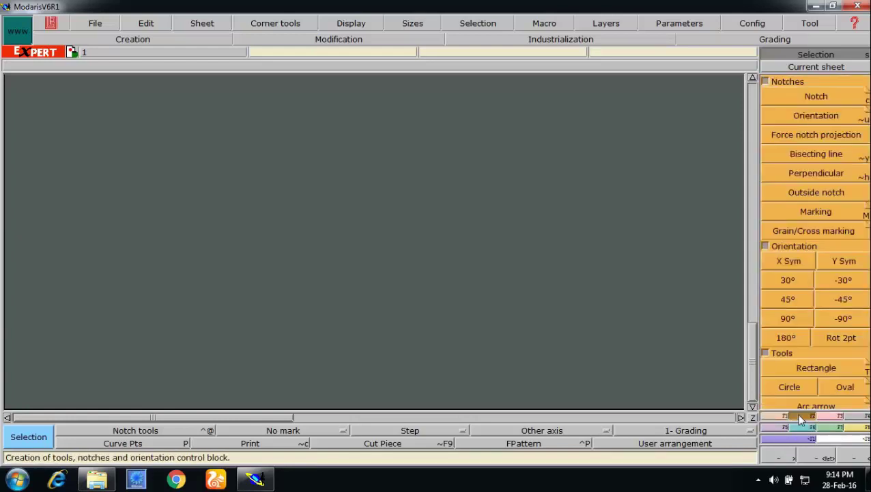
click(793, 419)
click(799, 417)
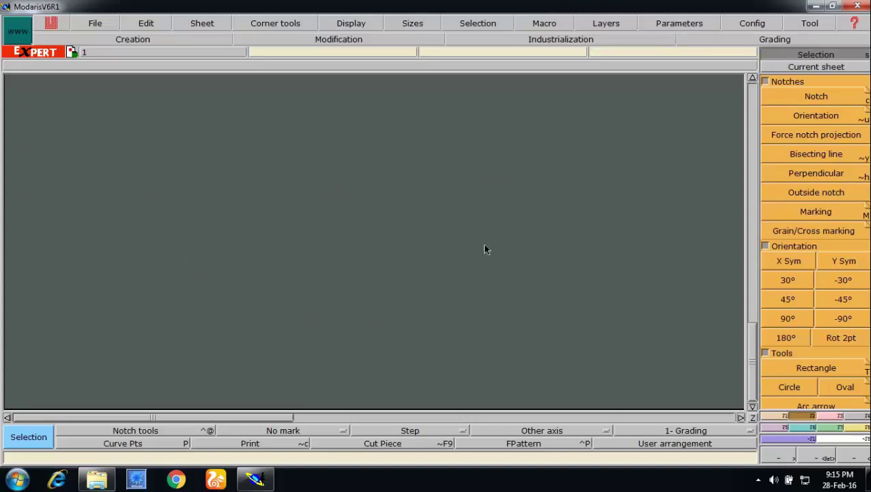
Set the length unit to cm in the Modaris parameters and check the unit selection.
click(668, 26)
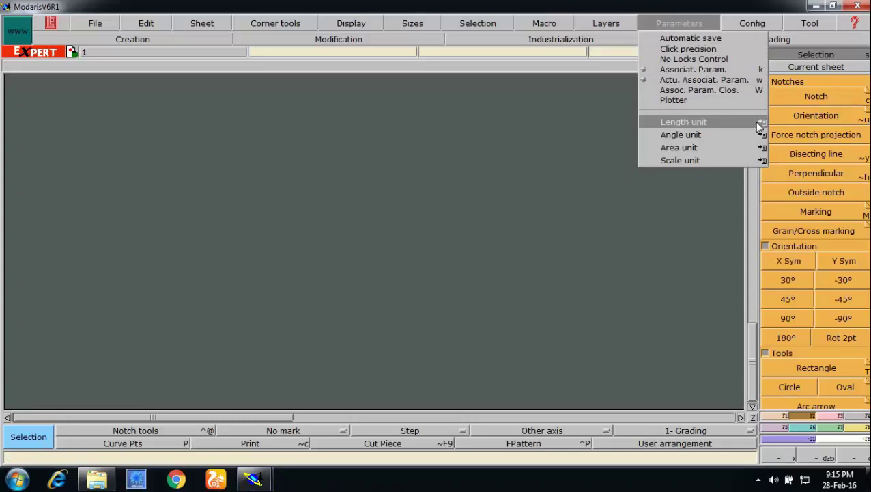
mouse_move(760, 127)
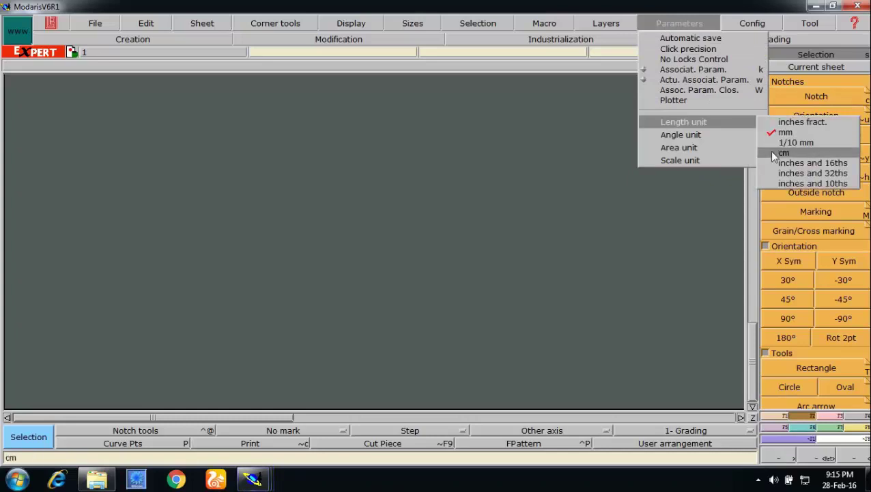
click(775, 157)
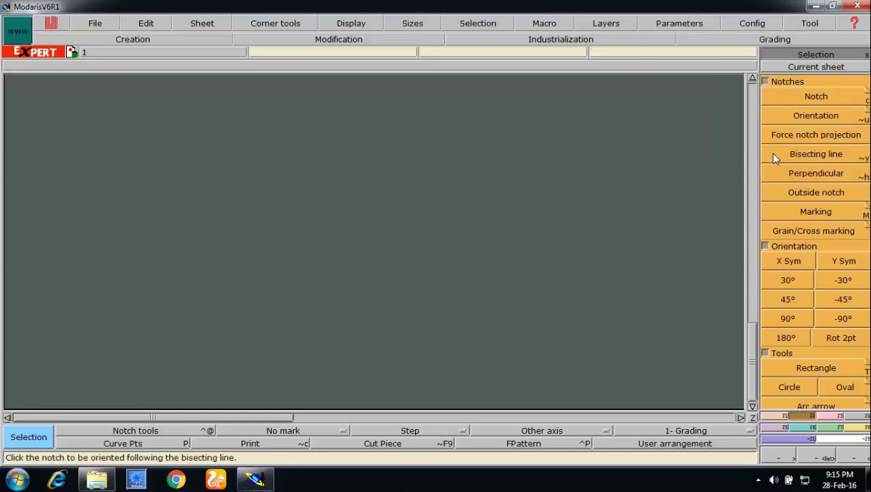
click(700, 27)
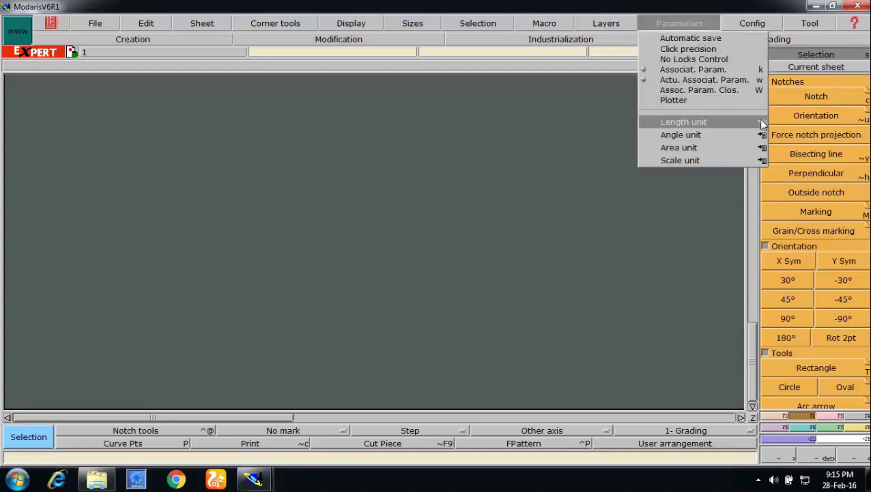
mouse_move(763, 124)
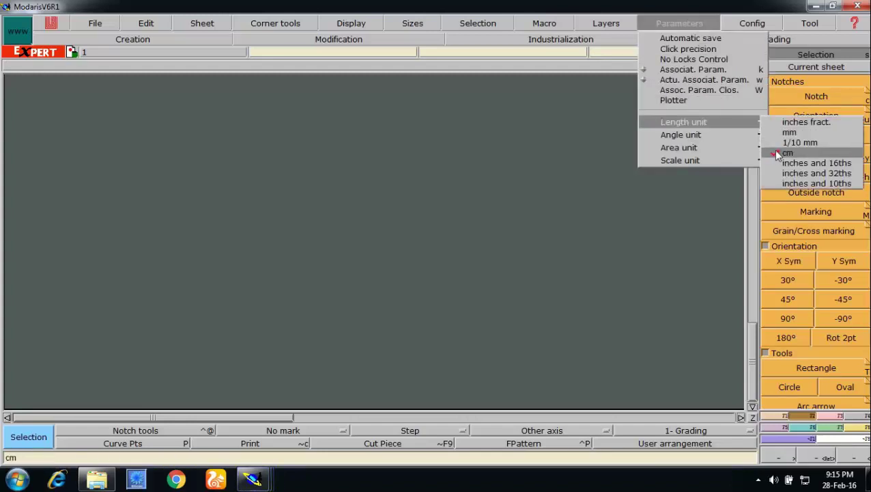
click(778, 154)
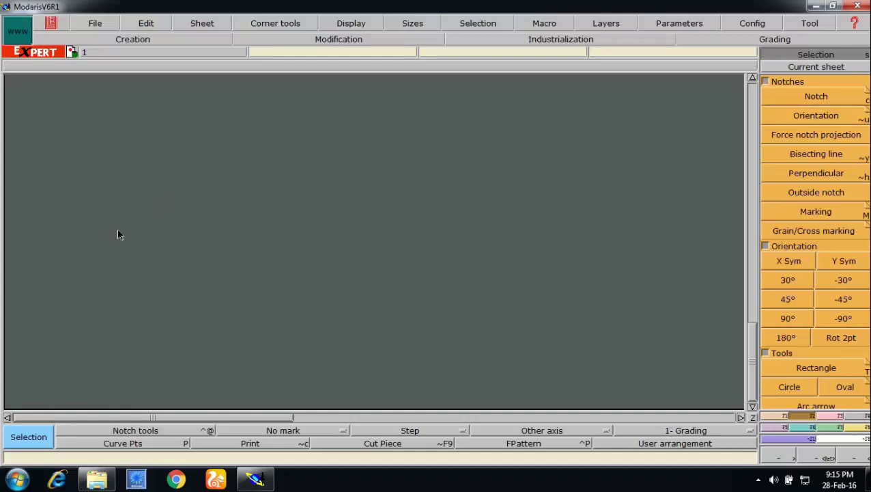
Switch to Windows Explorer and open the Ultimate (K:) drive.
click(97, 478)
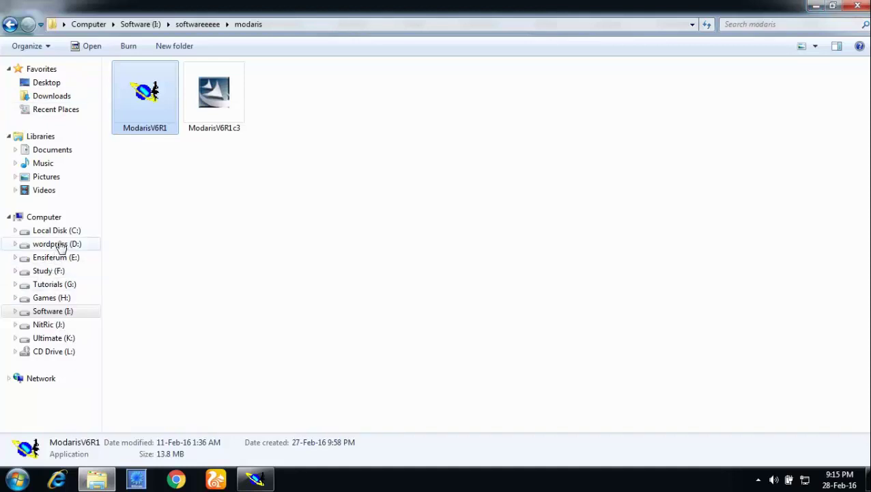
click(58, 285)
click(55, 271)
click(58, 284)
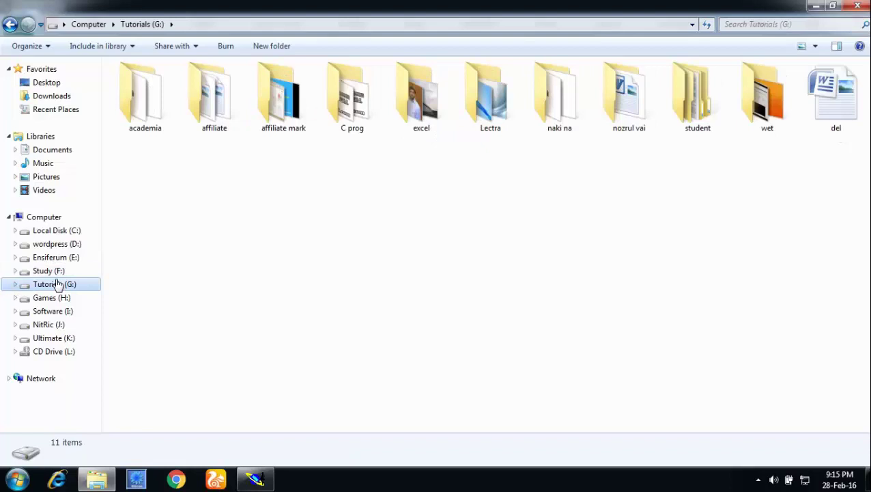
click(61, 340)
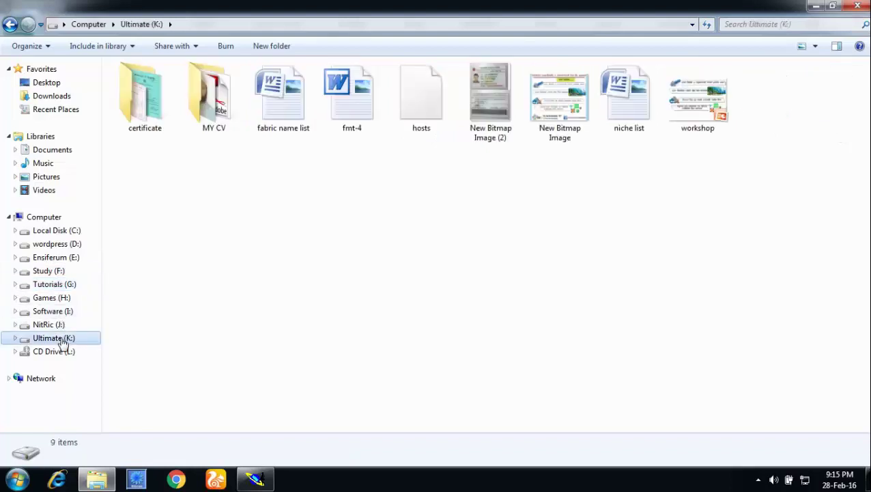
click(48, 325)
click(55, 338)
Create a new folder named "cats eye" in the Ultimate (K:) drive.
right_click(248, 217)
mouse_move(380, 374)
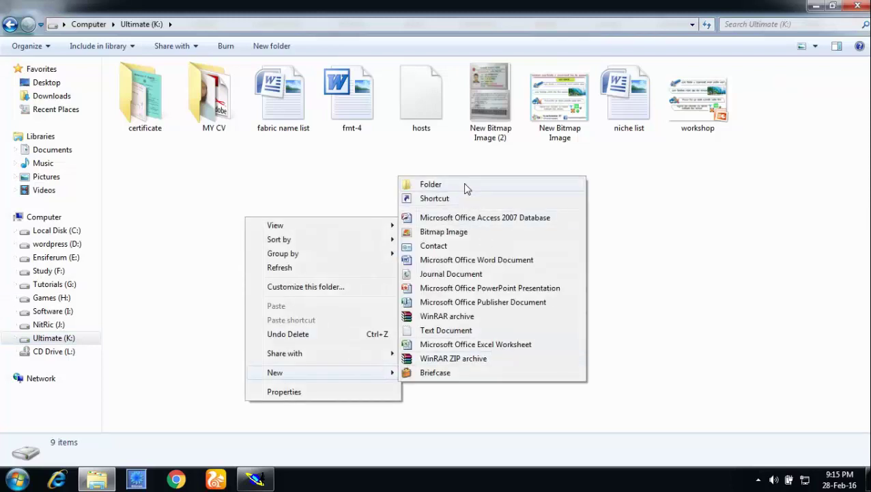
mouse_move(345, 374)
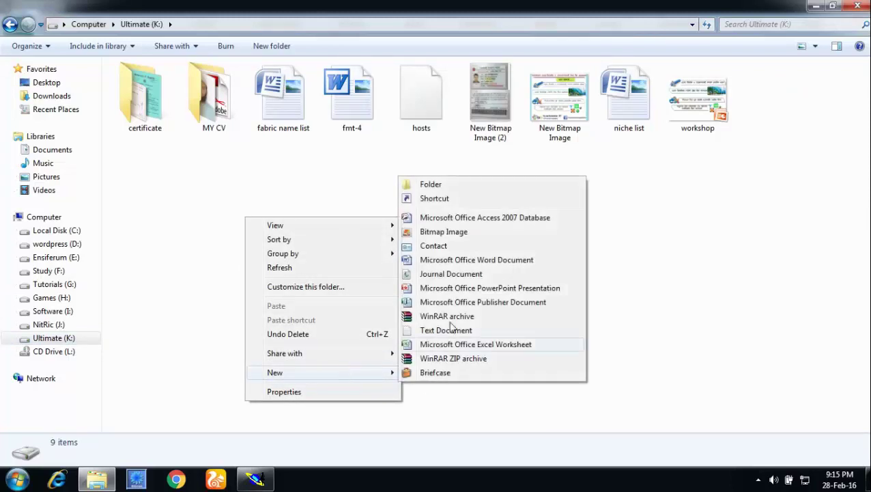
click(432, 187)
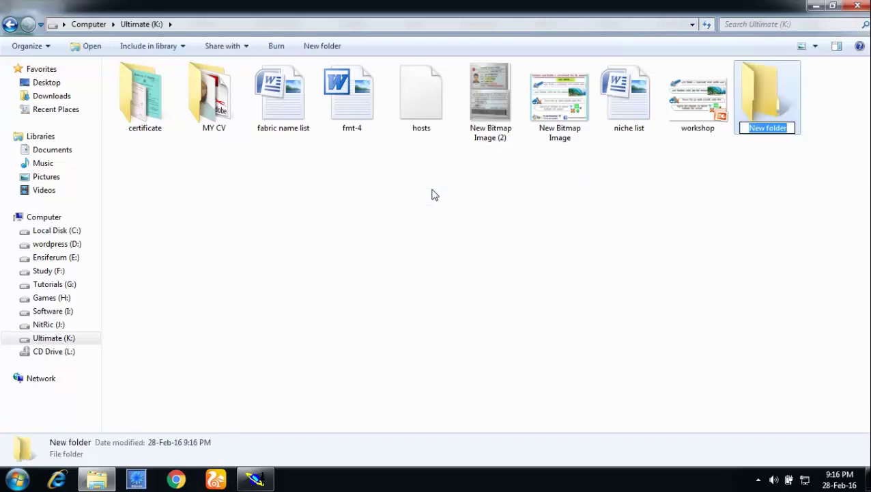
text(cats)
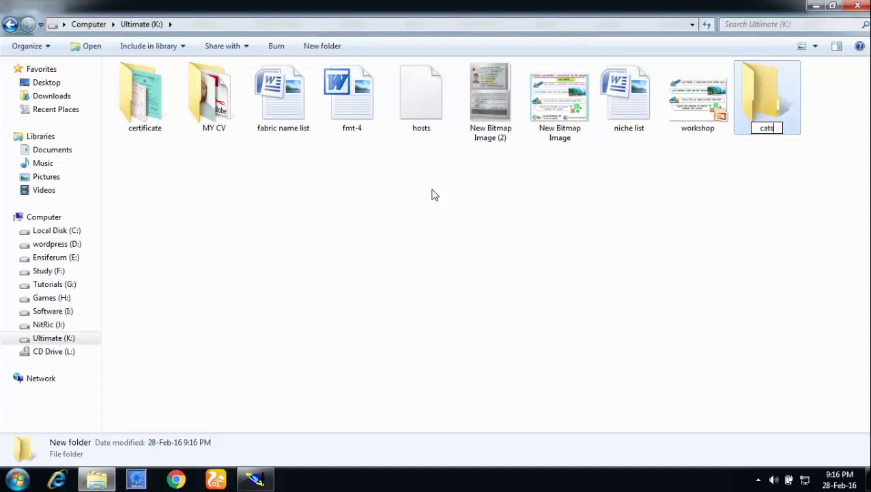
text( eye)
key(Return)
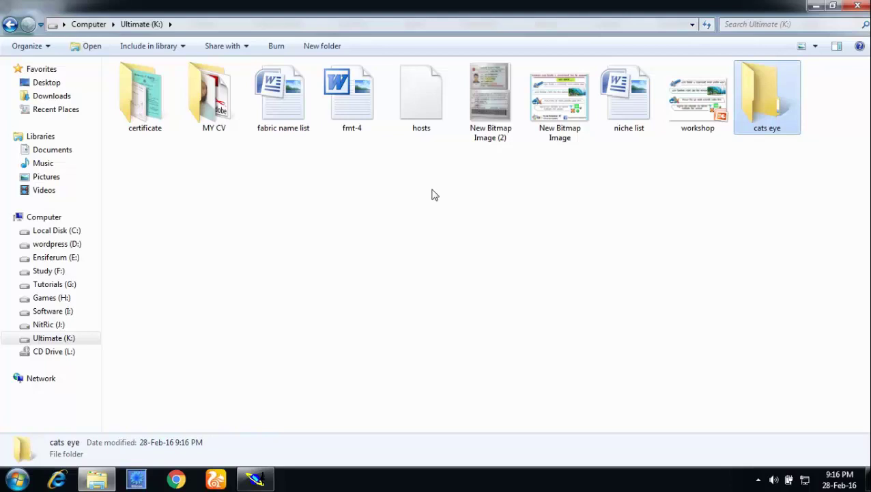
Create a subfolder named "size folder" inside the "cats eye" folder and open it.
double_click(754, 107)
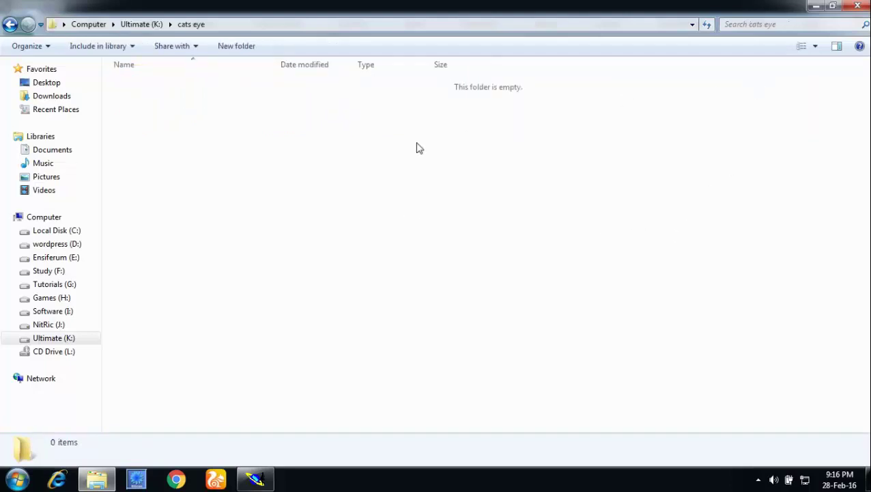
right_click(282, 149)
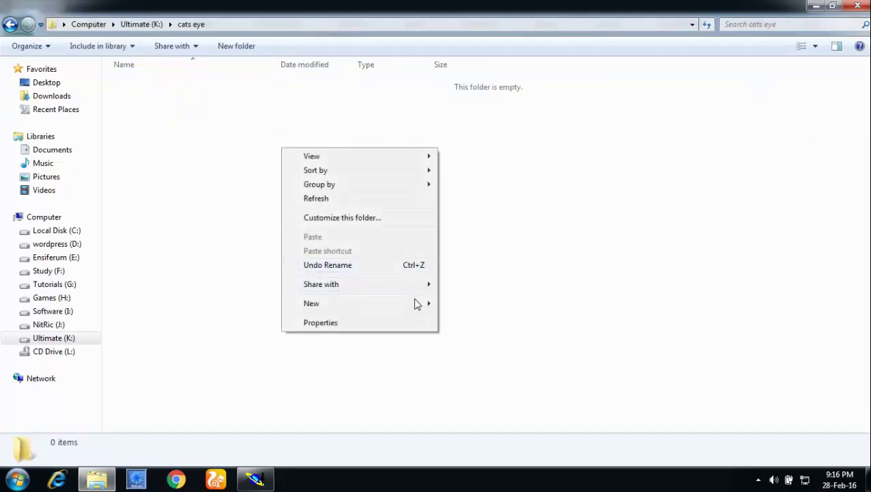
mouse_move(416, 304)
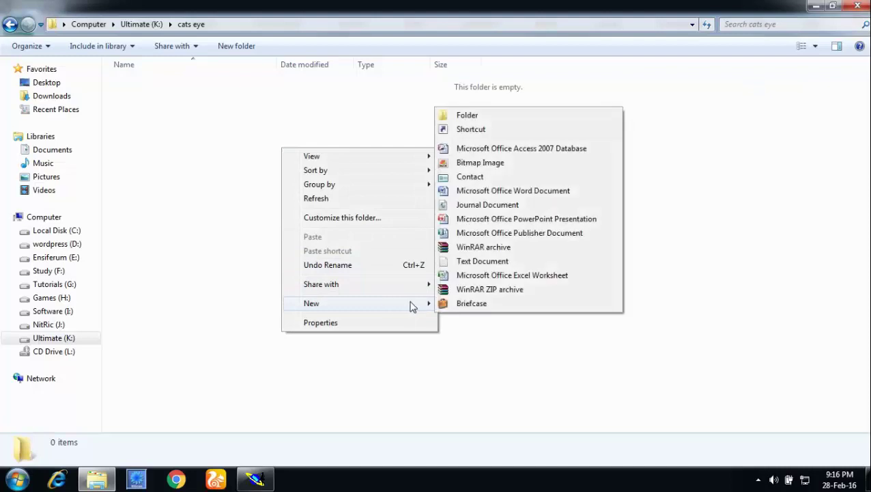
click(488, 115)
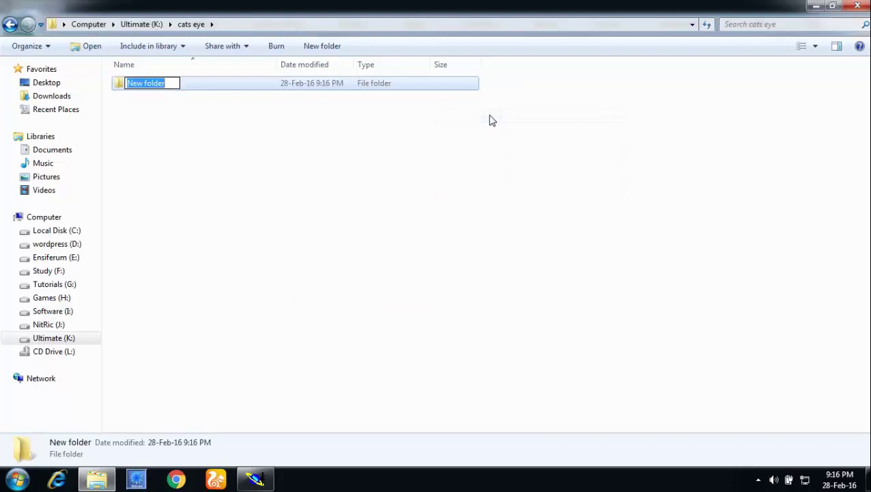
text(s)
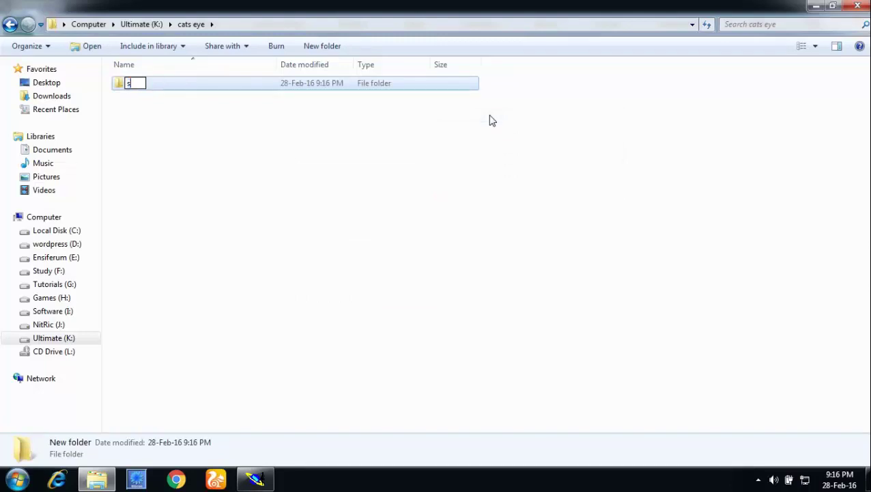
text(ize folder)
key(Return)
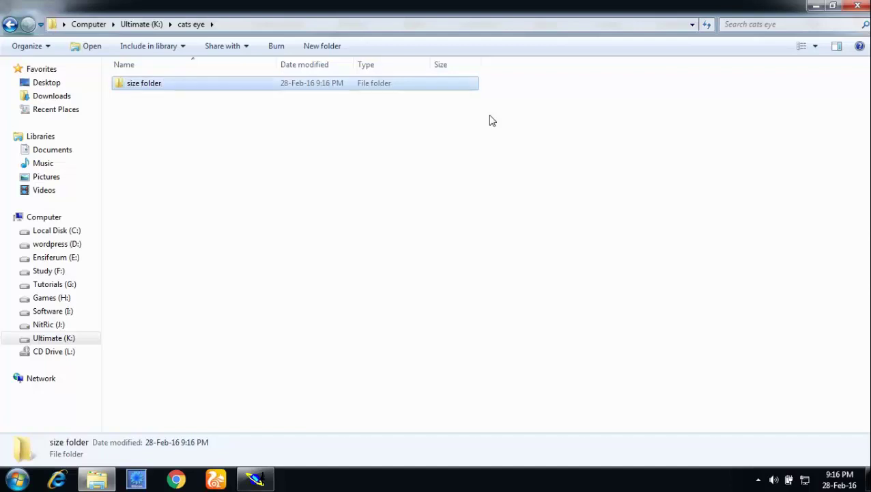
double_click(333, 85)
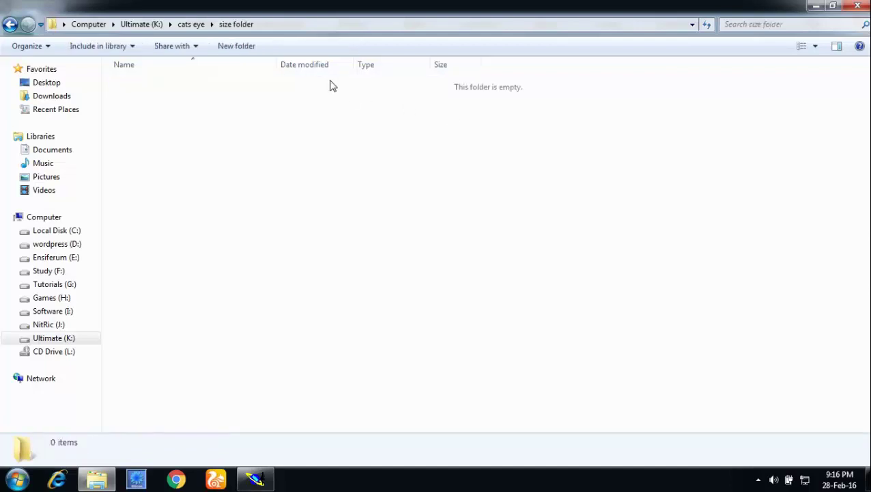
right_click(245, 132)
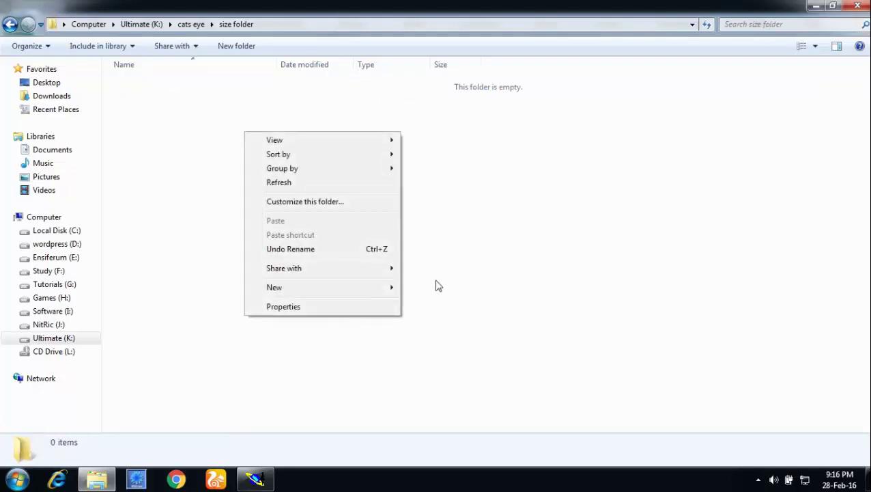
mouse_move(387, 292)
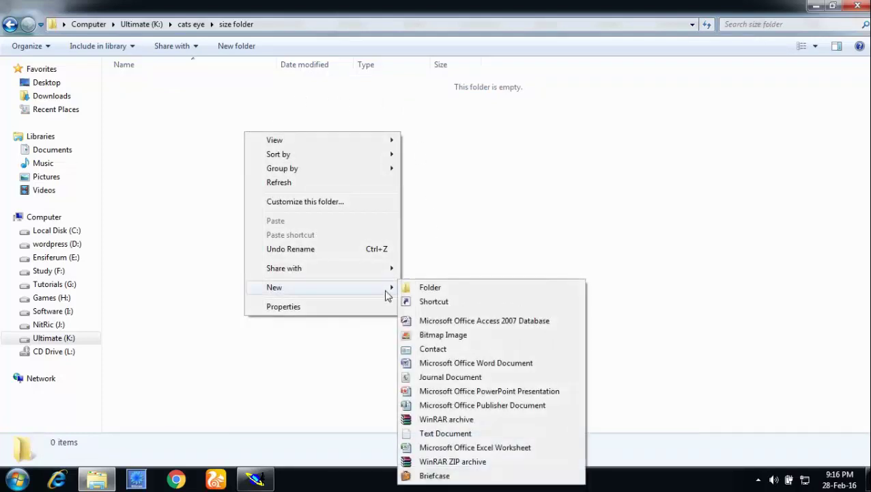
click(213, 24)
click(218, 39)
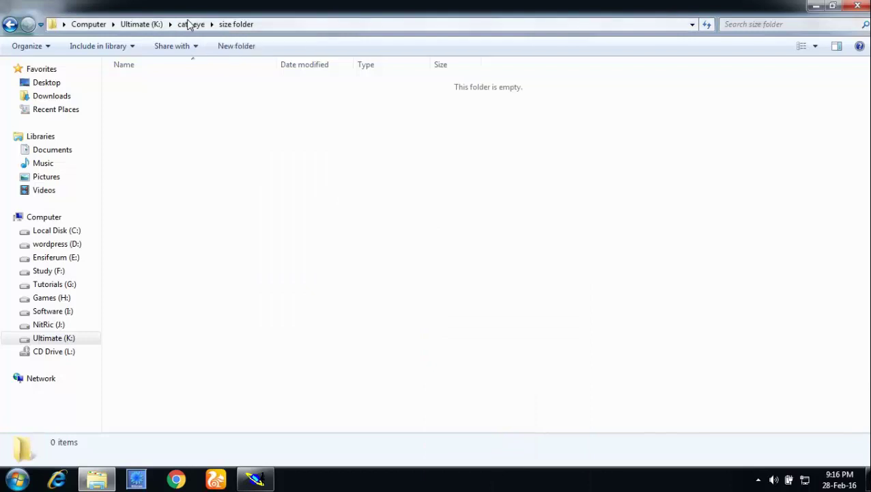
click(189, 24)
double_click(171, 86)
Create a new text document in "size folder", keeping its default name.
right_click(212, 150)
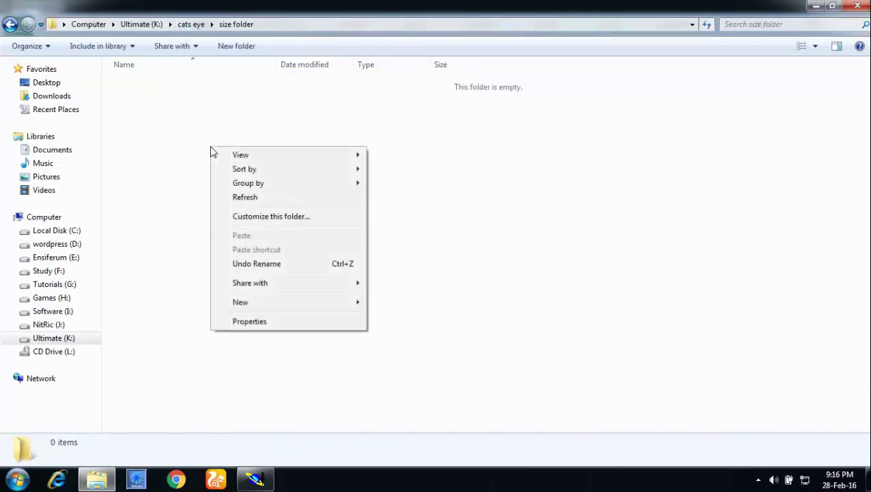
right_click(203, 132)
mouse_move(323, 287)
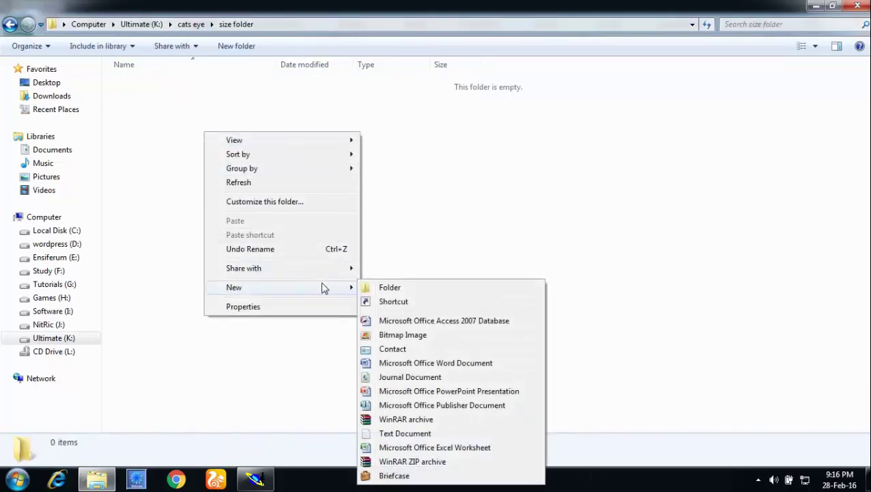
click(403, 433)
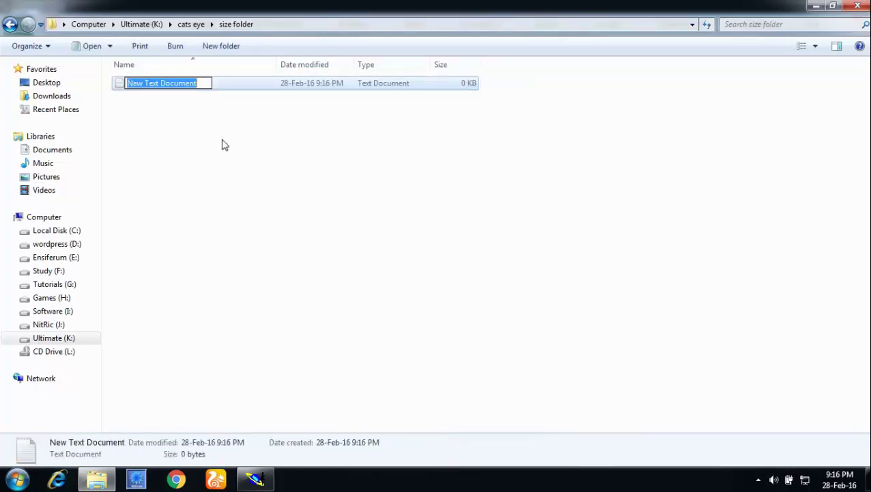
key(Return)
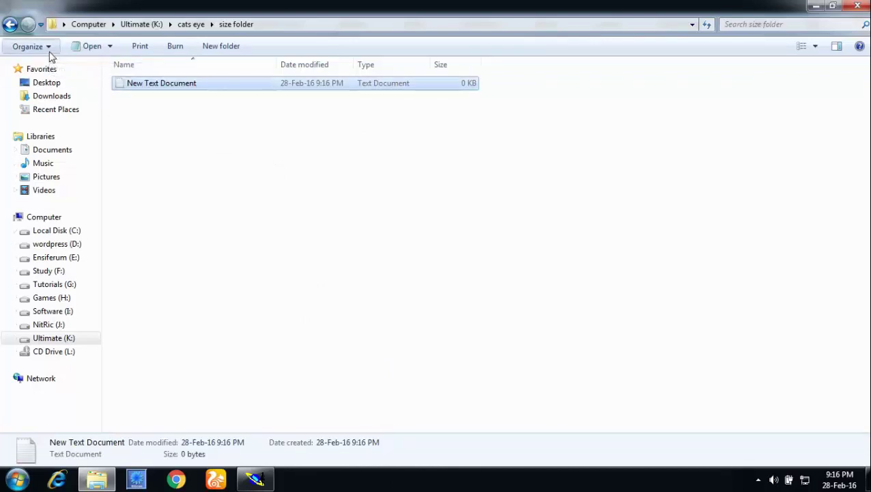
Turn off "Hide extensions for known file types" in the folder options and apply the change.
click(30, 47)
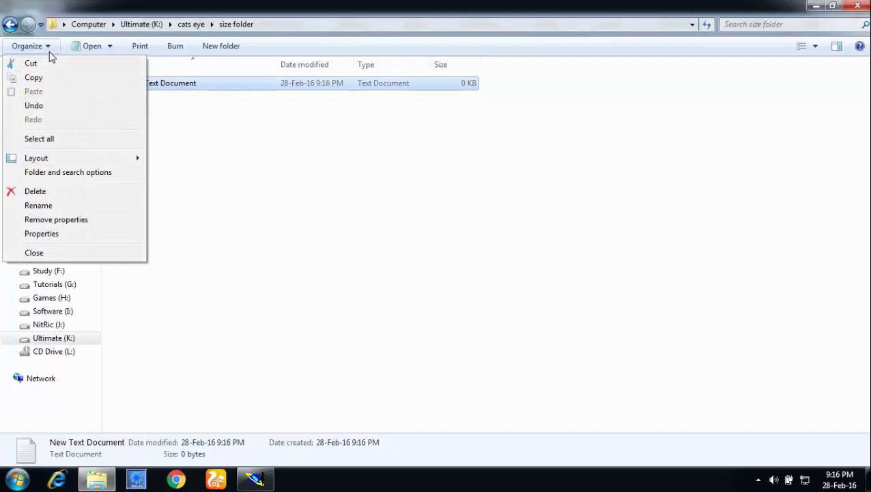
click(68, 173)
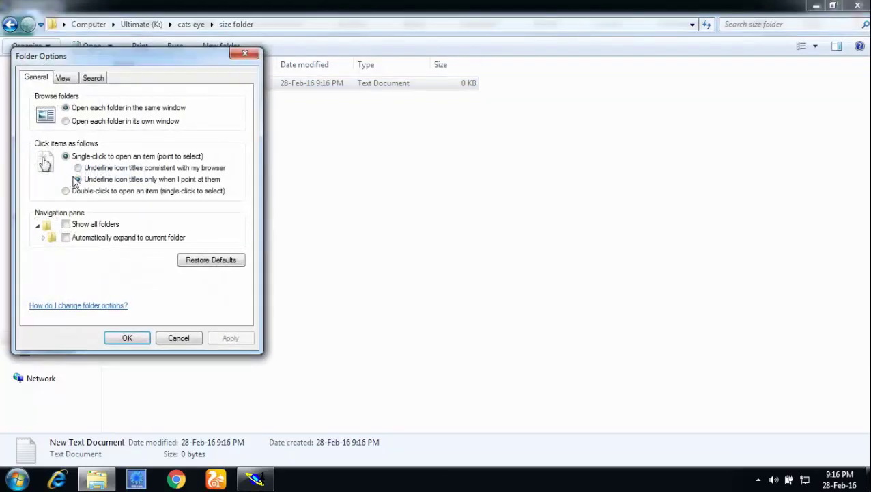
click(64, 79)
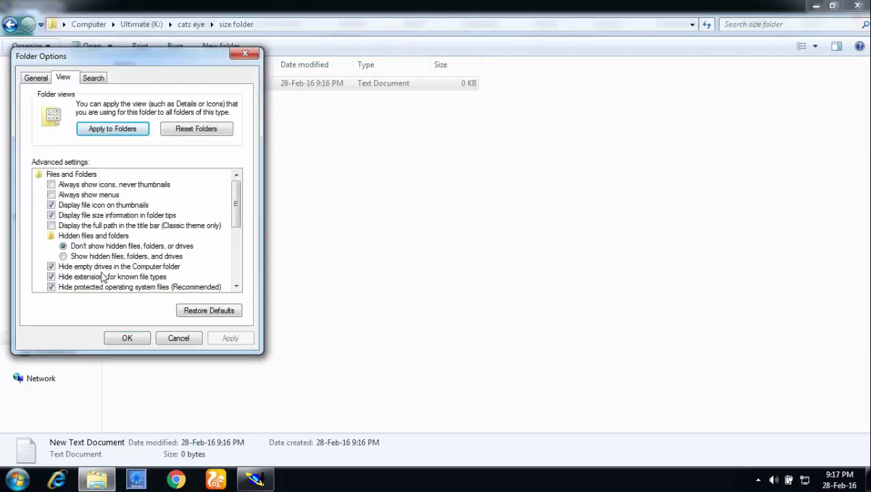
click(51, 277)
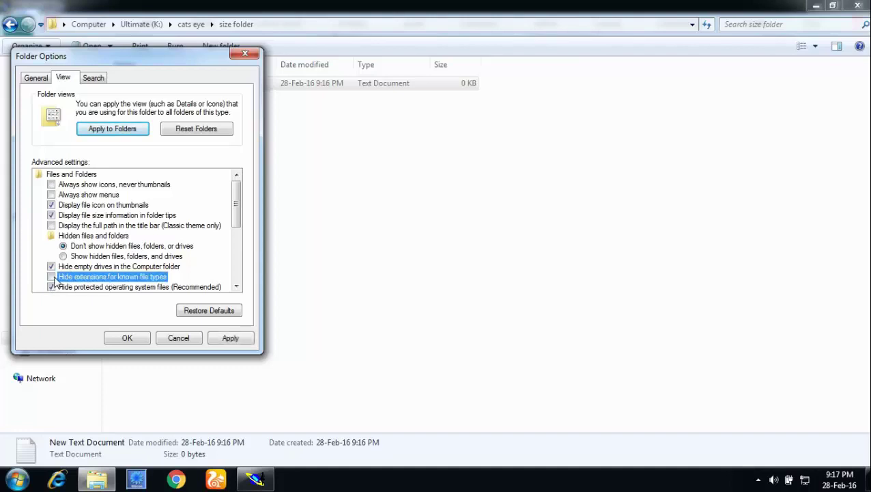
click(126, 338)
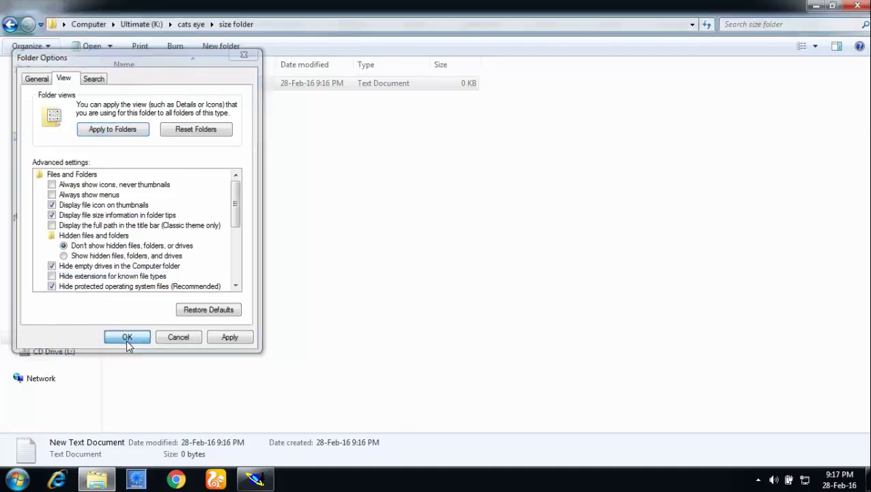
Switch the display of "size folder" from the detailed list to large icons.
click(802, 50)
click(800, 49)
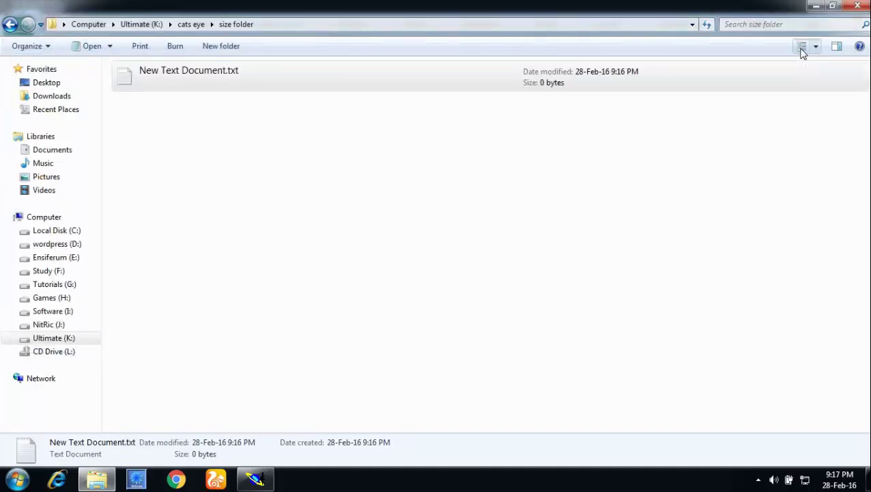
click(799, 49)
Open the text document's name for editing to examine its file extension.
right_click(170, 135)
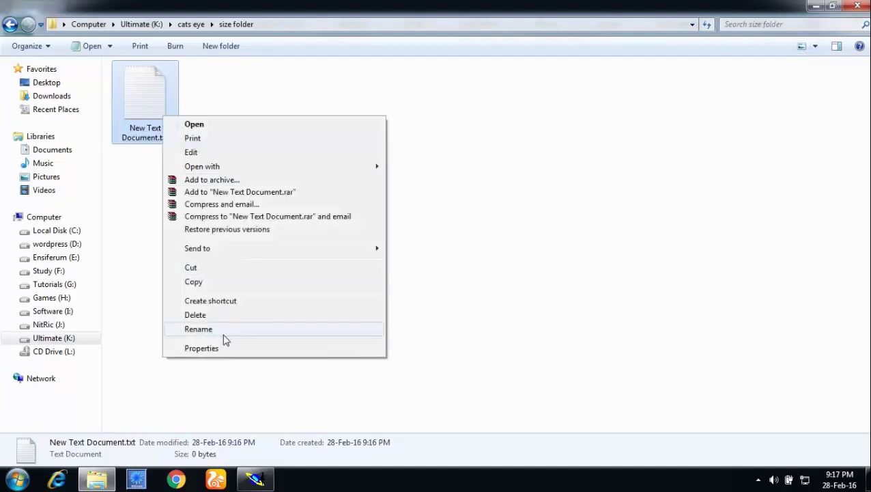
click(222, 331)
click(171, 137)
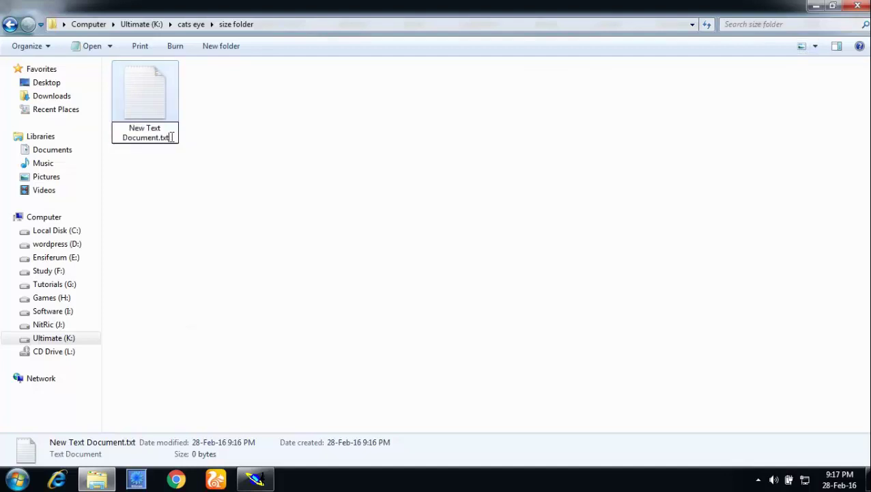
Create a new Microsoft Office Word document in "size folder" and highlight its .docx extension, keeping the default name.
right_click(176, 182)
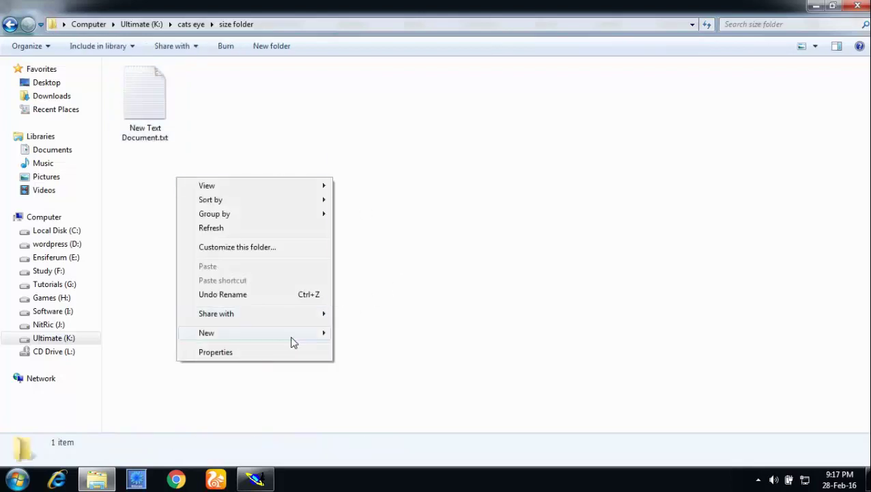
mouse_move(291, 341)
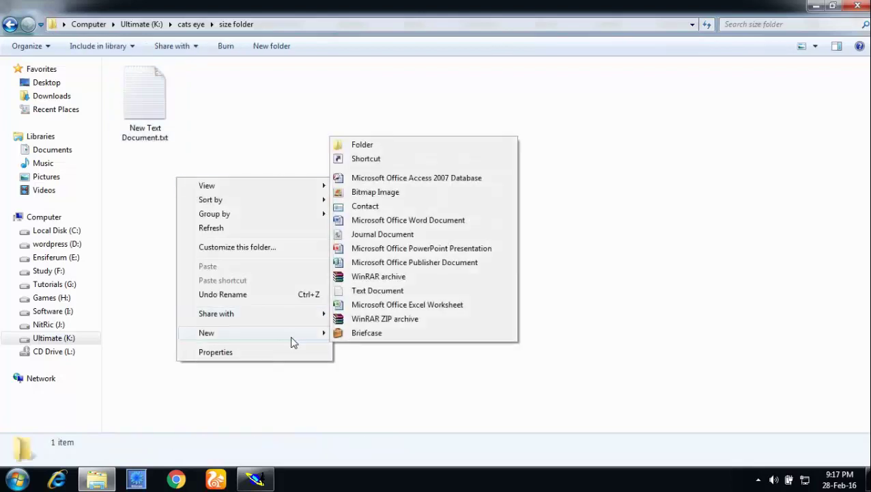
click(403, 222)
click(176, 146)
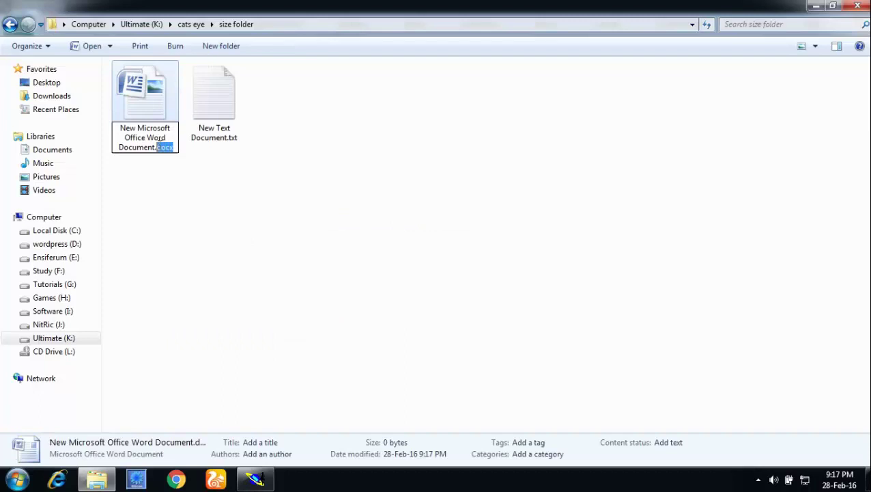
click(179, 199)
Bring up the file types available for creating another new item in "size folder".
right_click(185, 229)
mouse_move(311, 377)
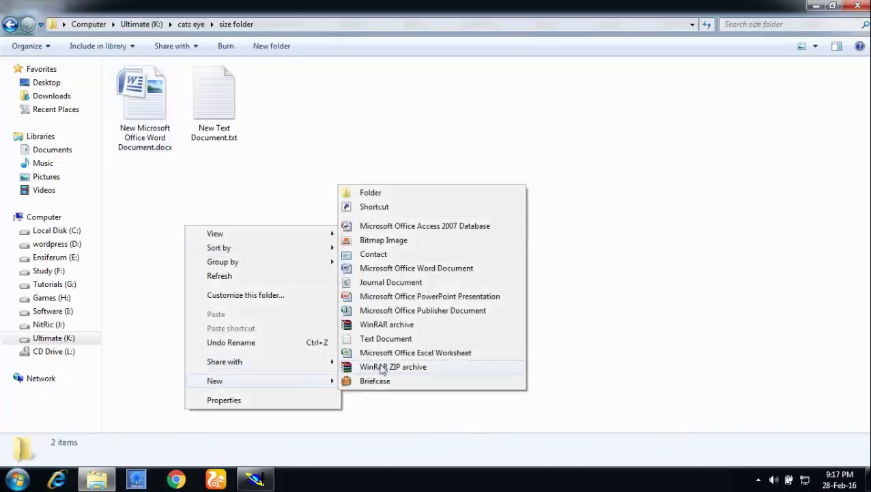